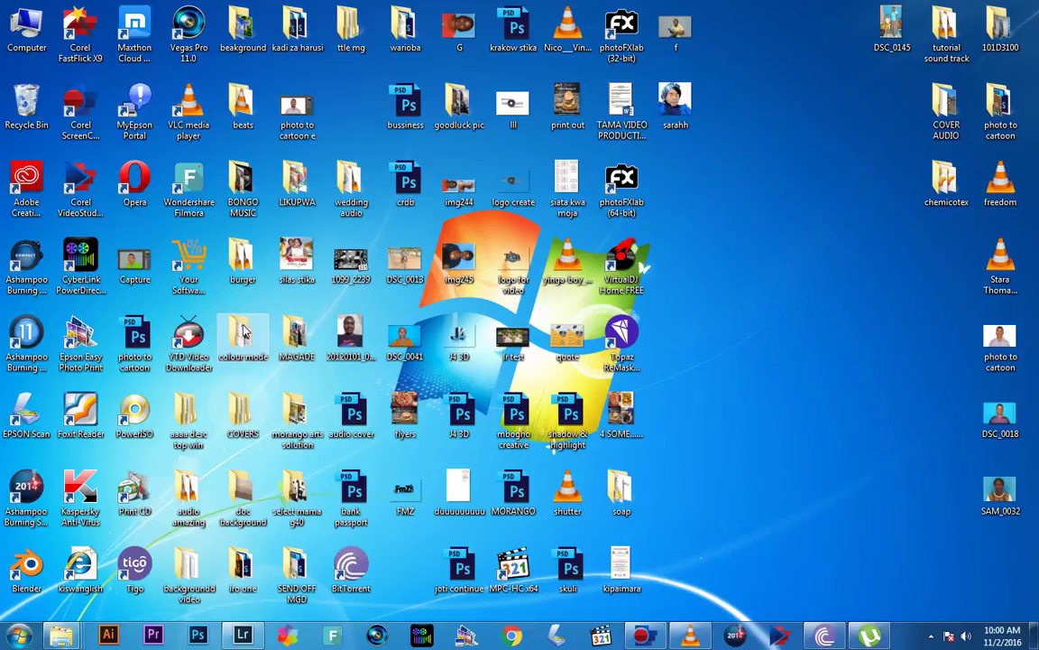
Step: Restore the Lightroom Library window from the Windows taskbar
{"action": "left_click", "coordinate": [242, 635]}
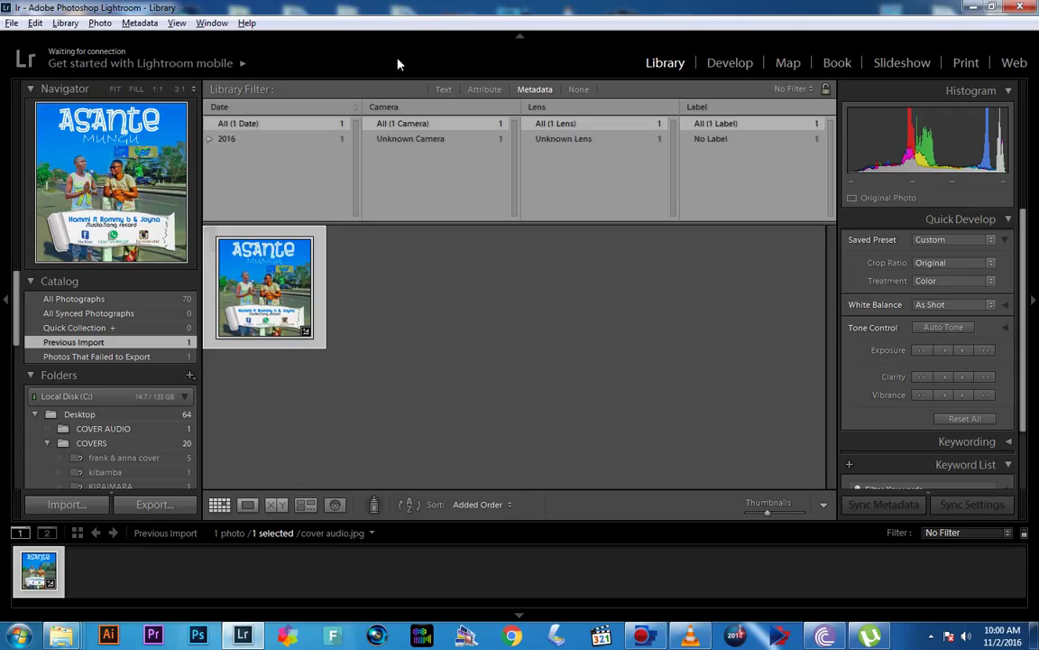
Step: Open Lightroom's Import Photos and Video window from the File menu
{"action": "left_click", "coordinate": [444, 89]}
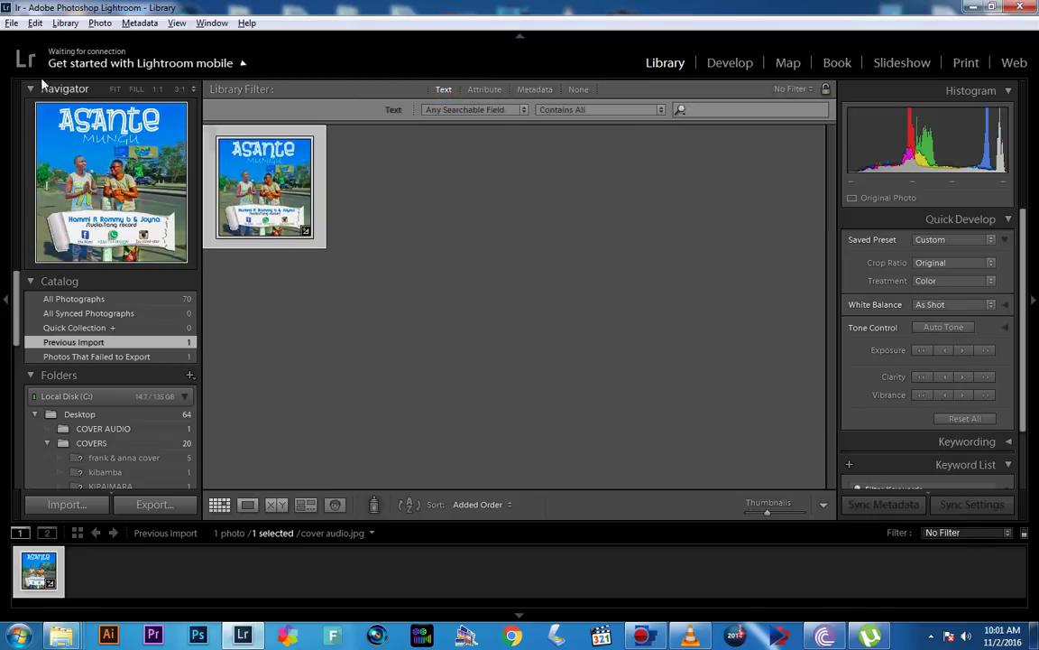
{"action": "left_click", "coordinate": [11, 23]}
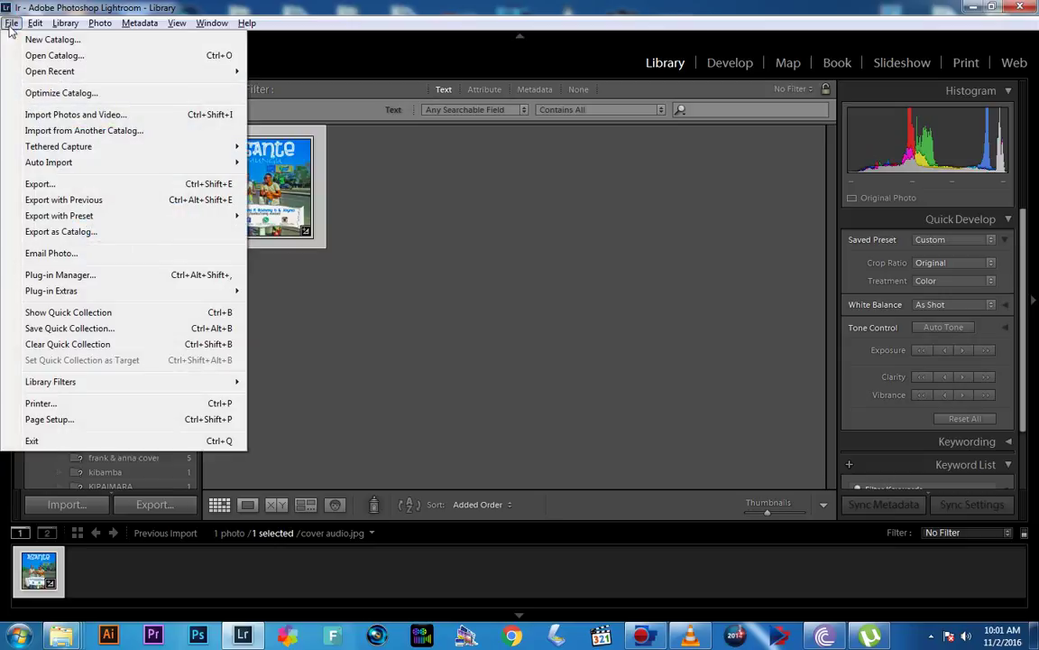
{"action": "left_click", "coordinate": [60, 114]}
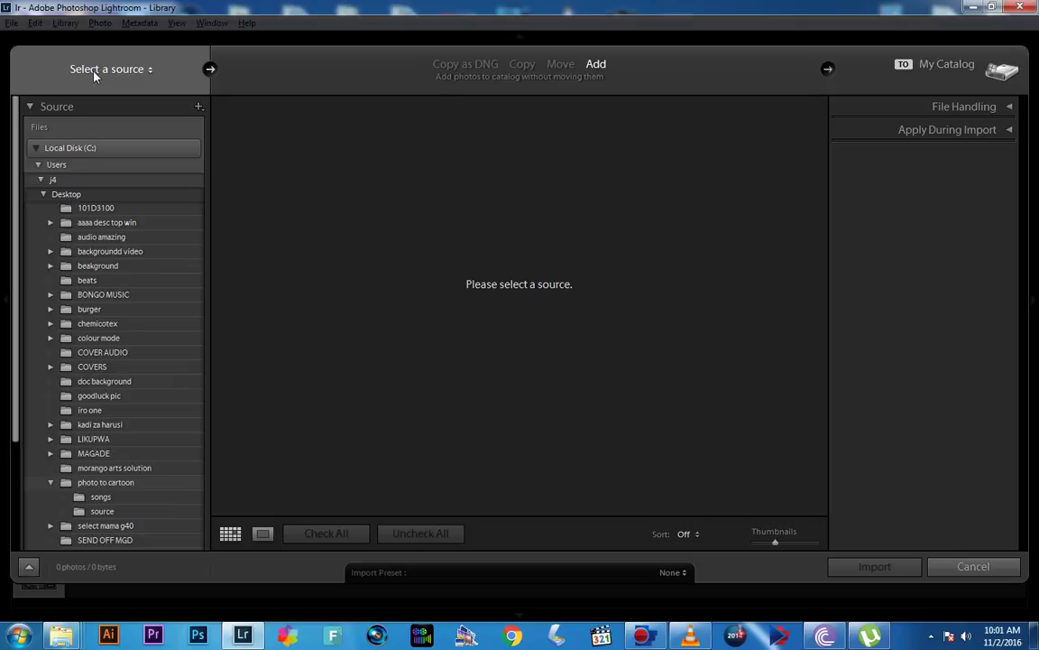
Step: Choose the 'photo to cartoon' folder as the import source via Other Source
{"action": "left_click", "coordinate": [94, 76]}
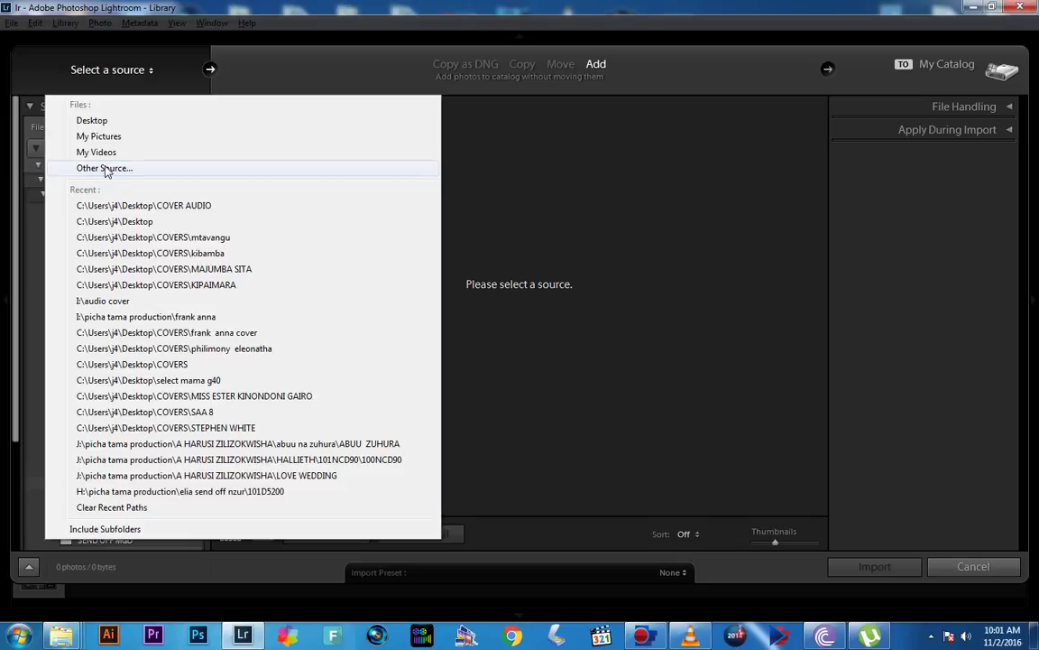
{"action": "left_click", "coordinate": [105, 169]}
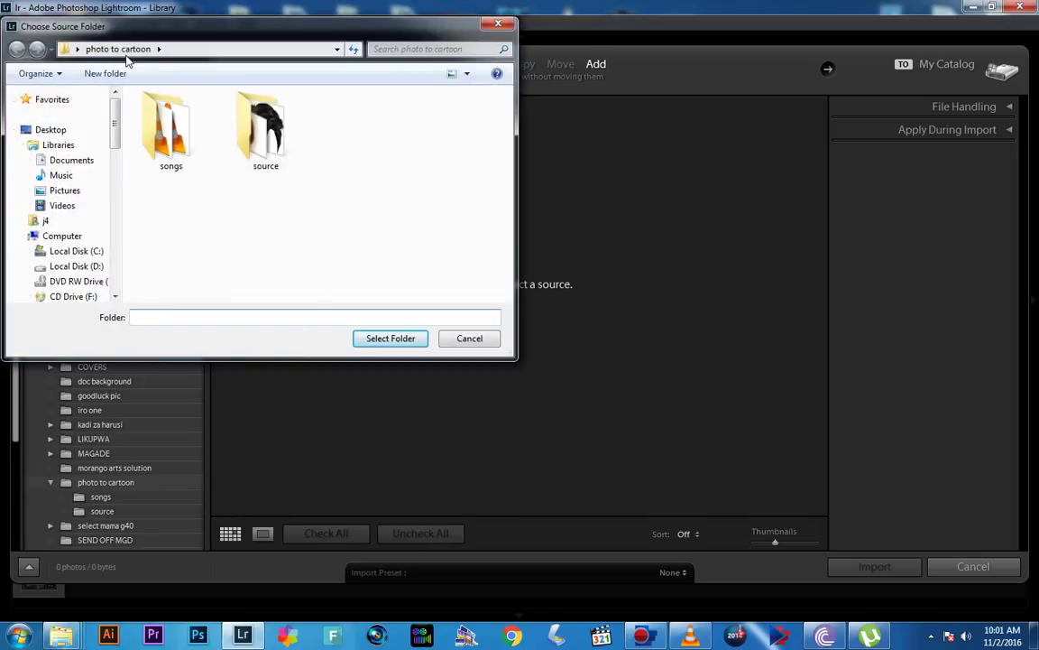
{"action": "left_click", "coordinate": [367, 339]}
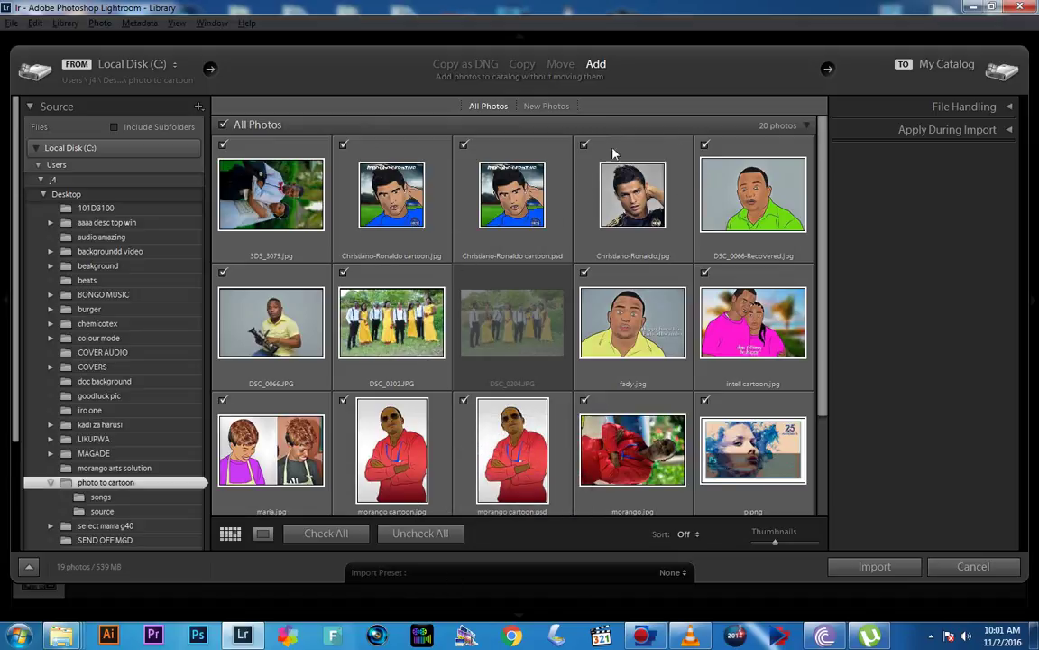
Step: Uncheck all 20 photos, tick only DSC_0302.JPG, and import it
{"action": "left_click", "coordinate": [431, 533]}
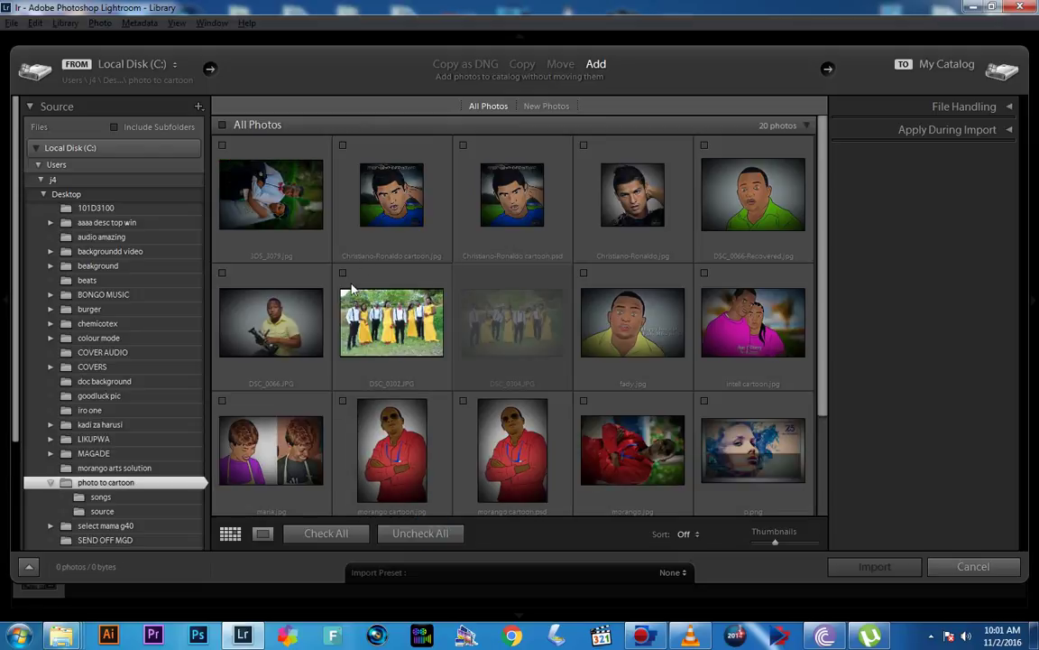
{"action": "mouse_move", "coordinate": [391, 322]}
{"action": "left_click", "coordinate": [343, 272]}
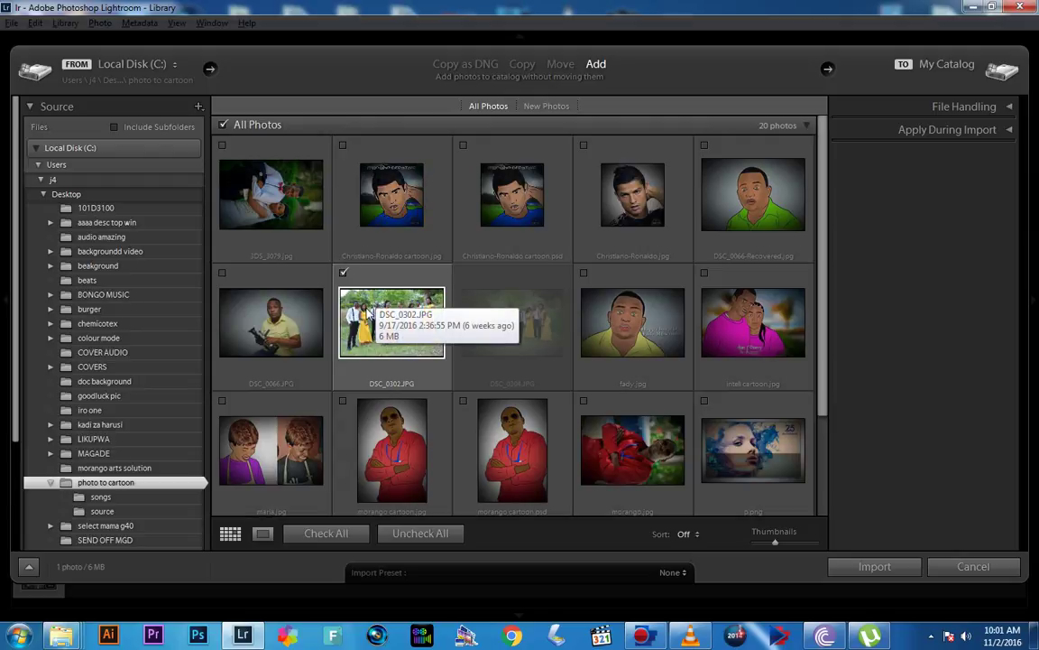
{"action": "left_click", "coordinate": [876, 567]}
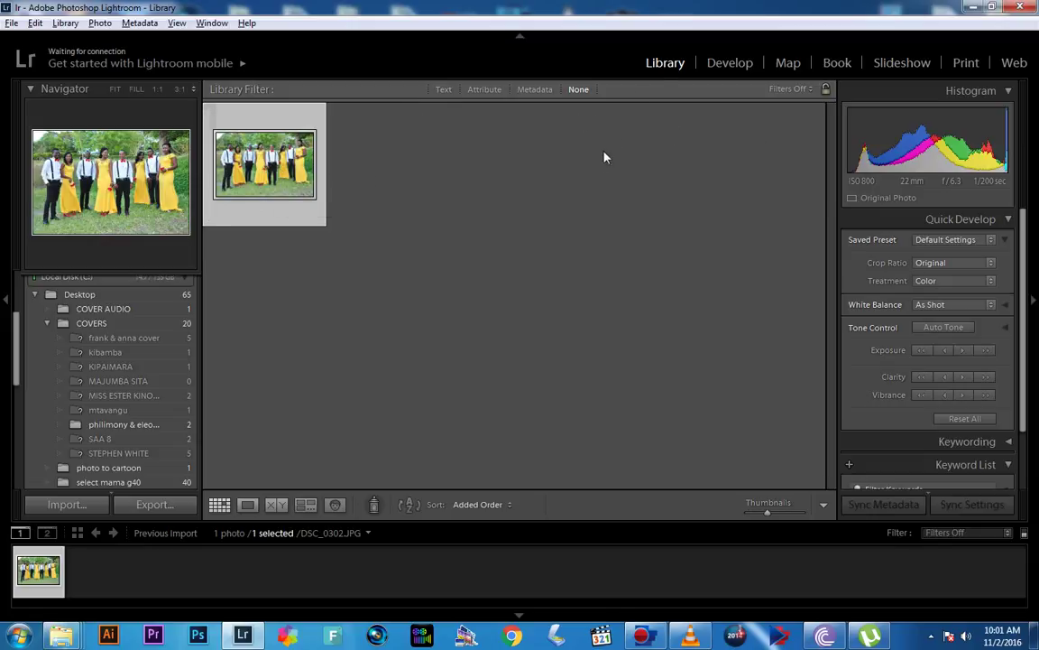
Step: In Develop, set Highlights to -36 and Blacks to -40, checking Before/After
{"action": "left_click", "coordinate": [728, 63]}
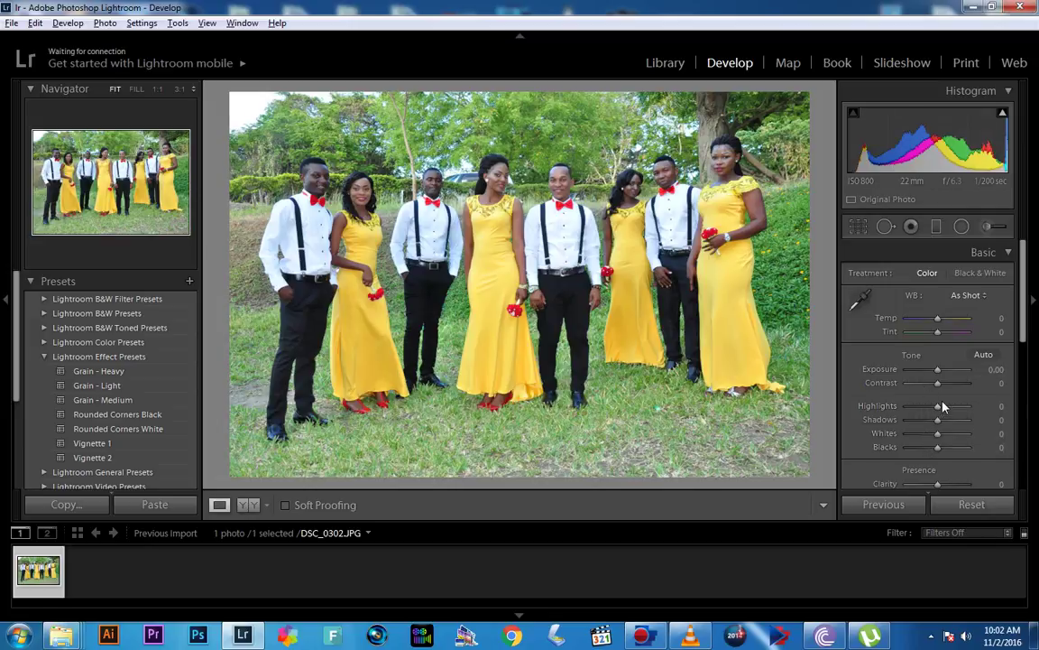
{"action": "left_click_drag", "start_coordinate": [938, 407], "coordinate": [929, 412]}
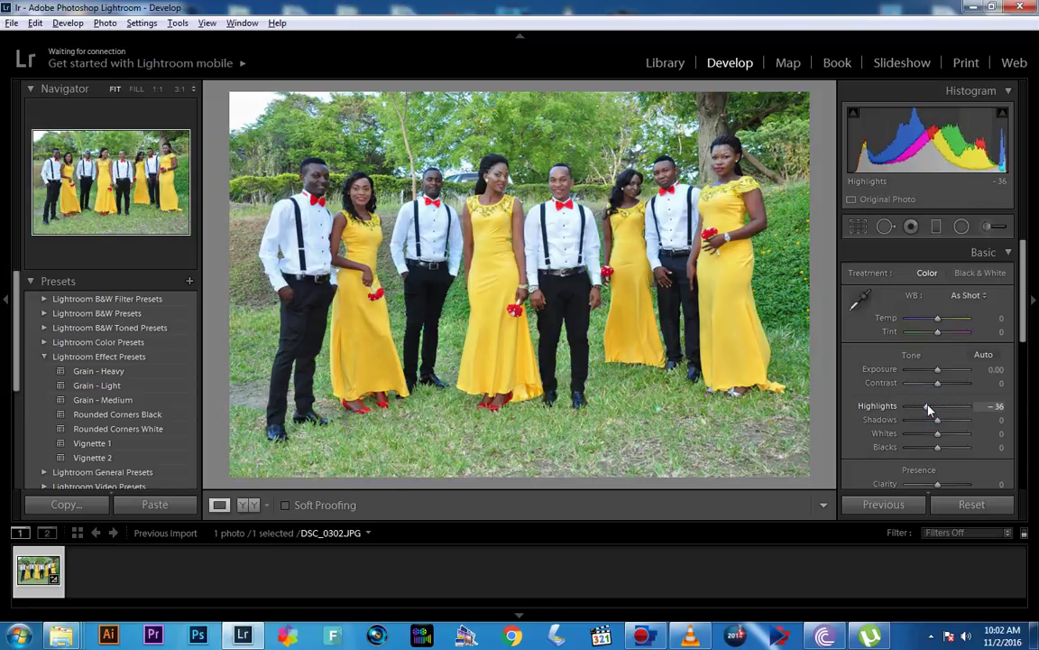
{"action": "left_click", "coordinate": [248, 504]}
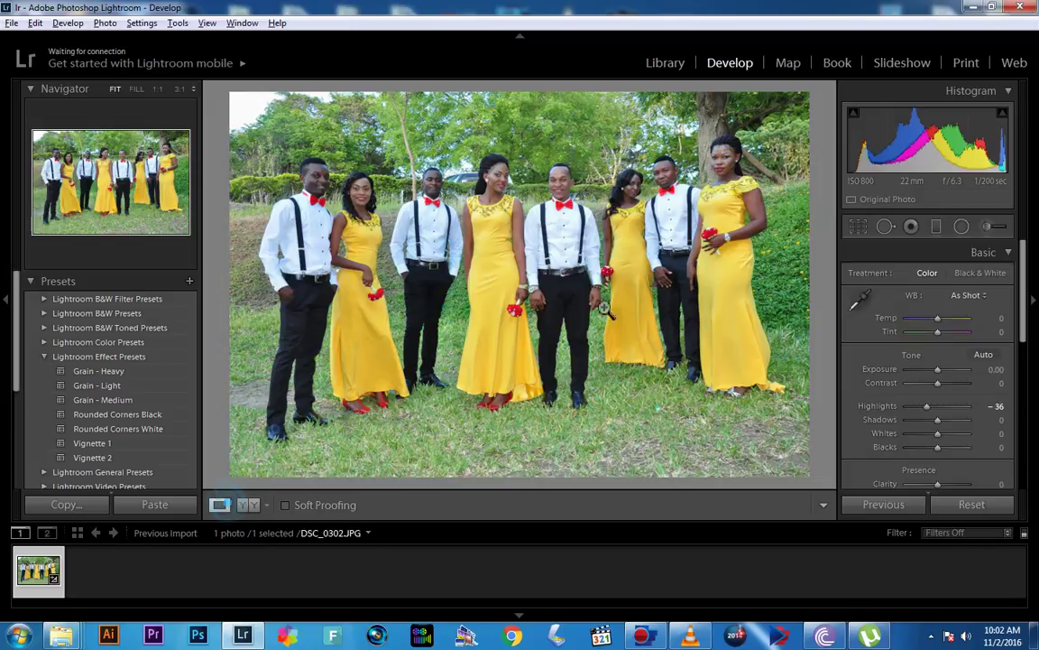
{"action": "left_click", "coordinate": [219, 505]}
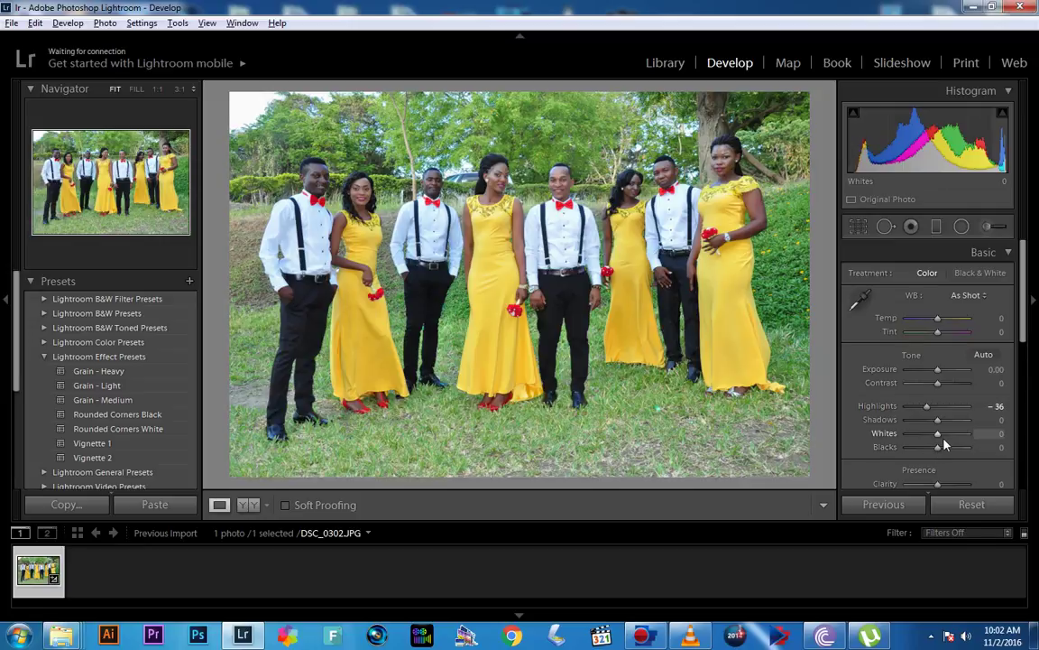
{"action": "left_click_drag", "start_coordinate": [938, 448], "coordinate": [924, 448]}
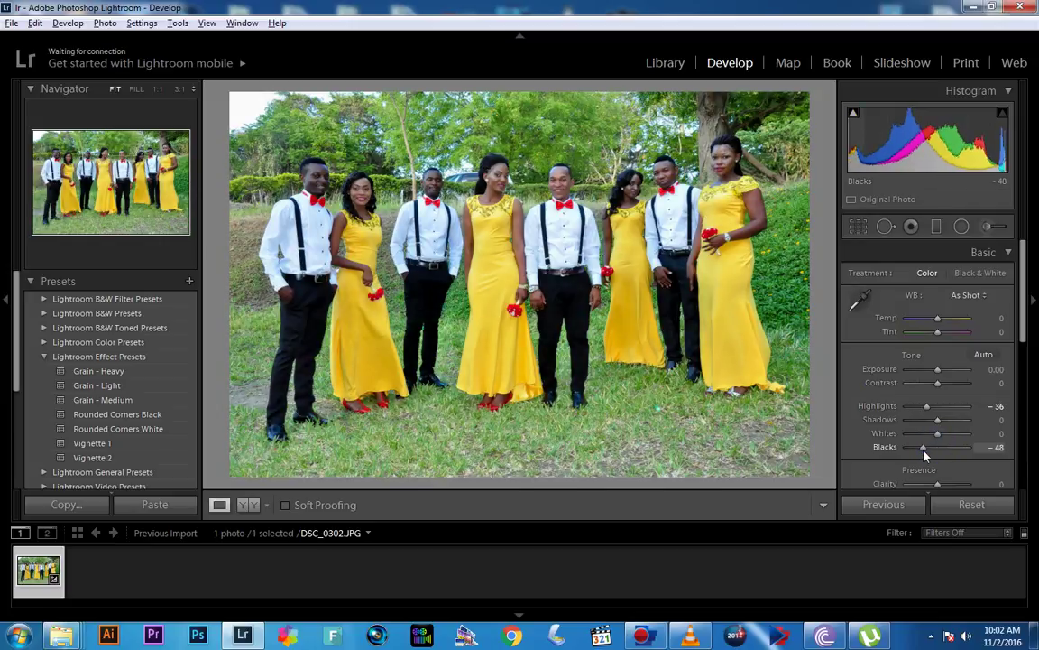
{"action": "left_click_drag", "start_coordinate": [924, 449], "coordinate": [927, 449]}
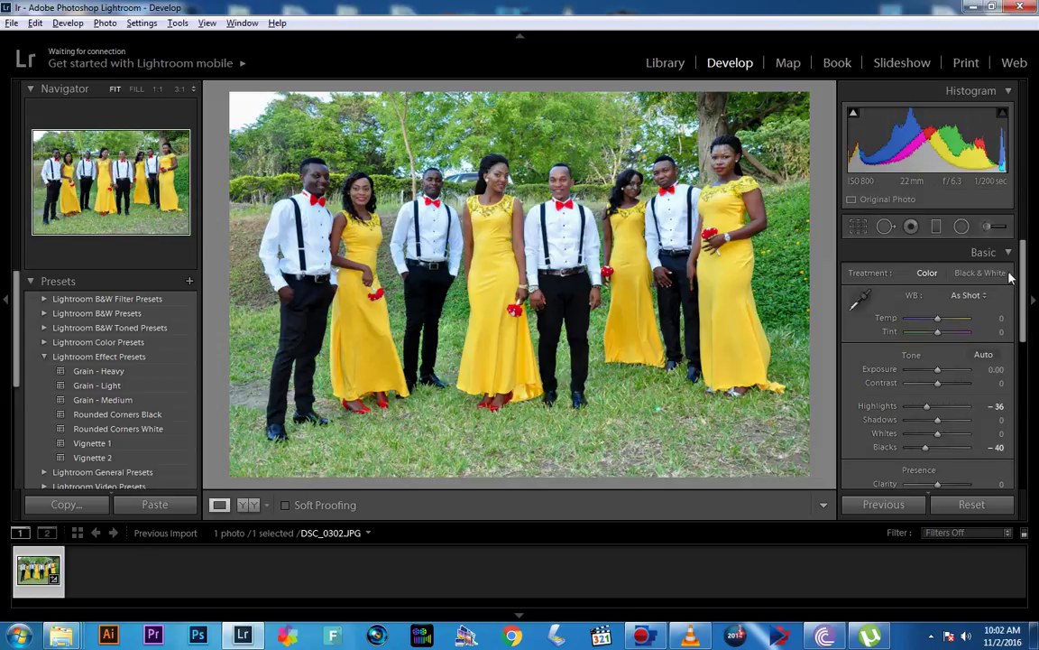
{"action": "left_click_drag", "start_coordinate": [1022, 266], "coordinate": [1014, 368]}
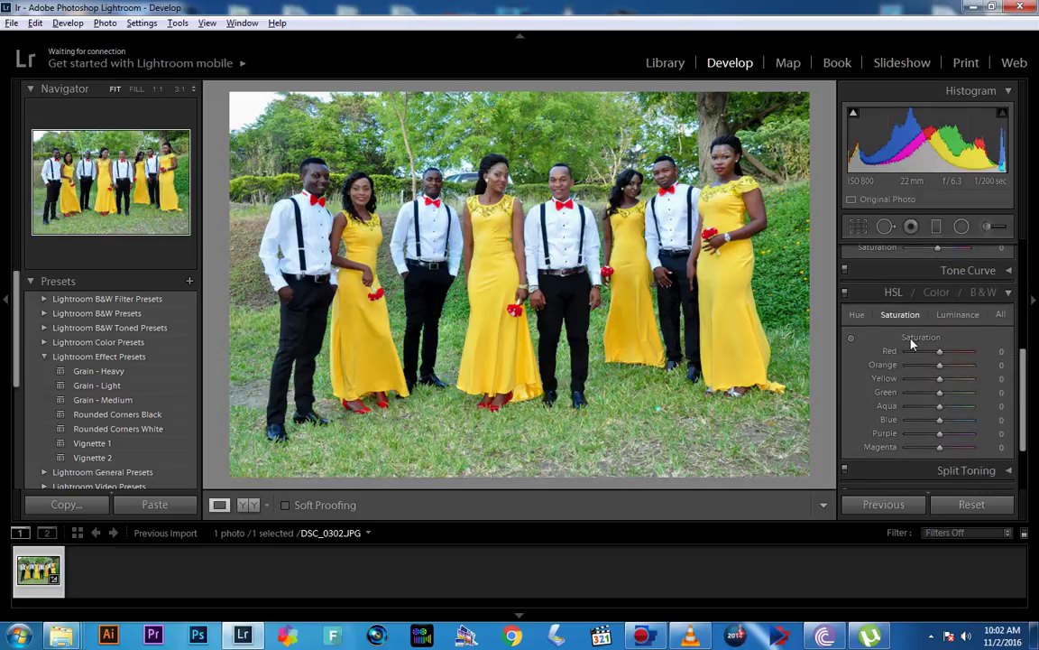
Step: Set HSL Hue to Green +31, Red -29 and Yellow +27
{"action": "left_click", "coordinate": [857, 314]}
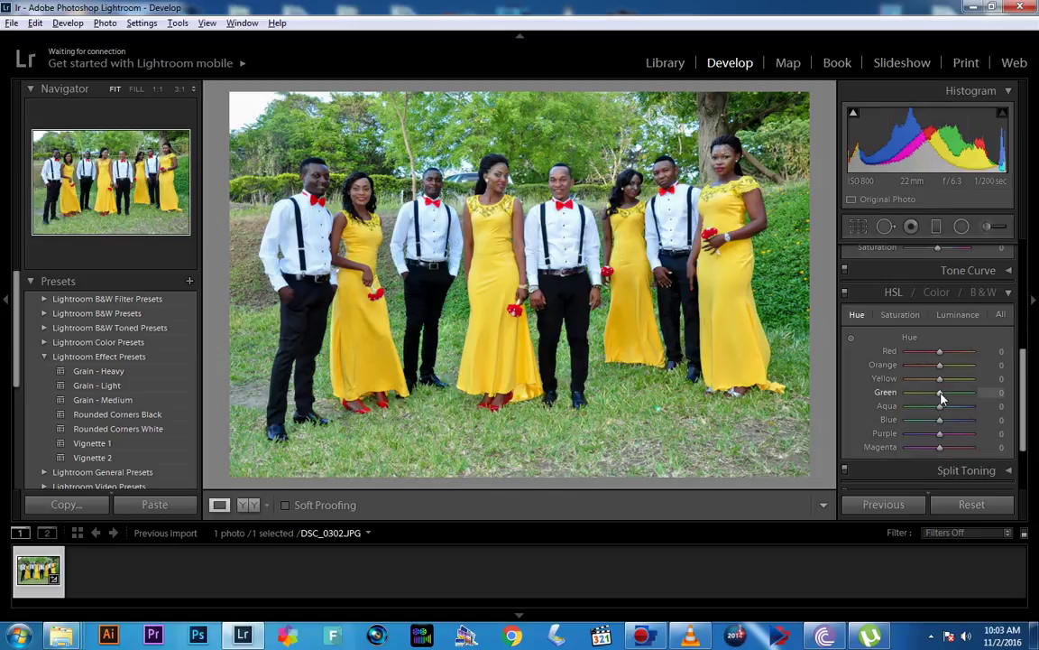
{"action": "left_click_drag", "start_coordinate": [940, 397], "coordinate": [951, 397]}
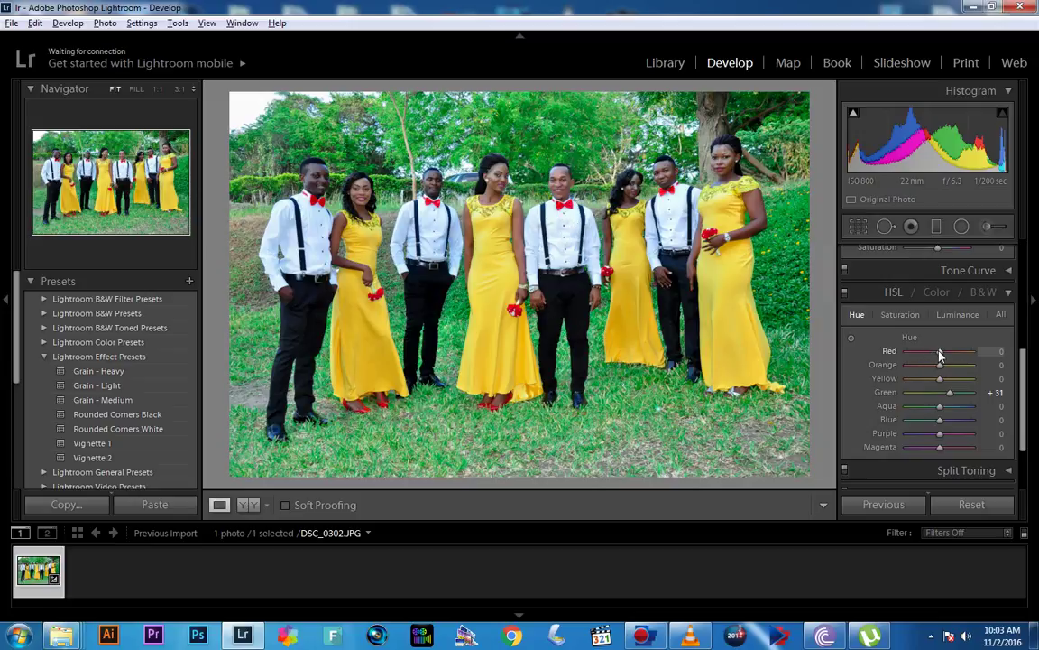
{"action": "left_click_drag", "start_coordinate": [939, 351], "coordinate": [932, 354]}
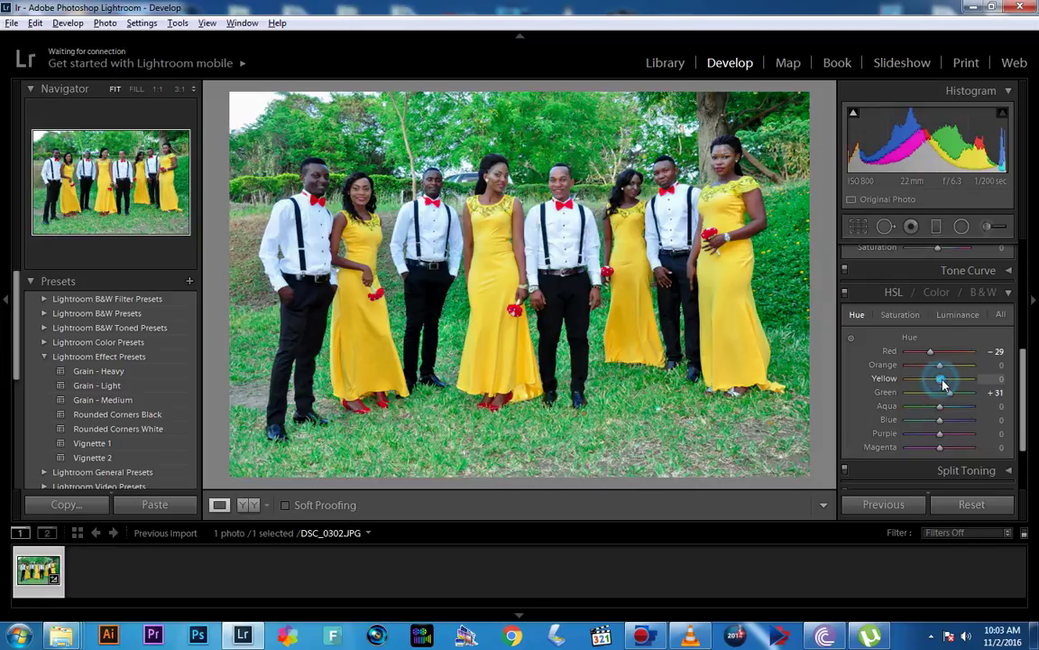
{"action": "mouse_move", "coordinate": [941, 379]}
{"action": "left_mouse_down"}
{"action": "mouse_move", "coordinate": [930, 380]}
{"action": "mouse_move", "coordinate": [955, 382]}
{"action": "left_mouse_up"}
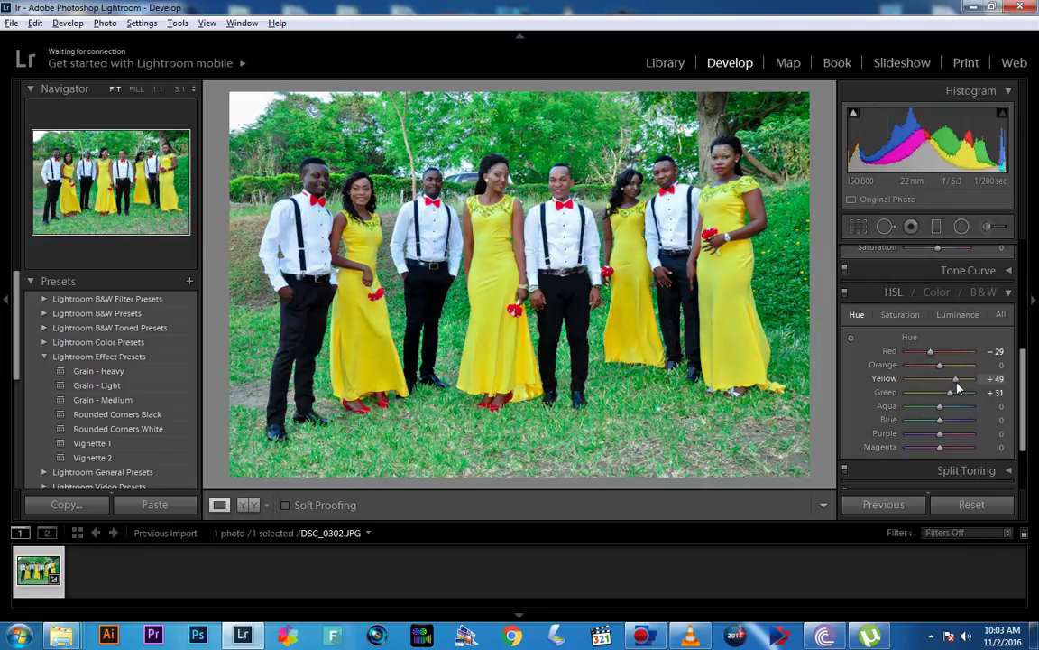
{"action": "left_click_drag", "start_coordinate": [952, 390], "coordinate": [949, 395]}
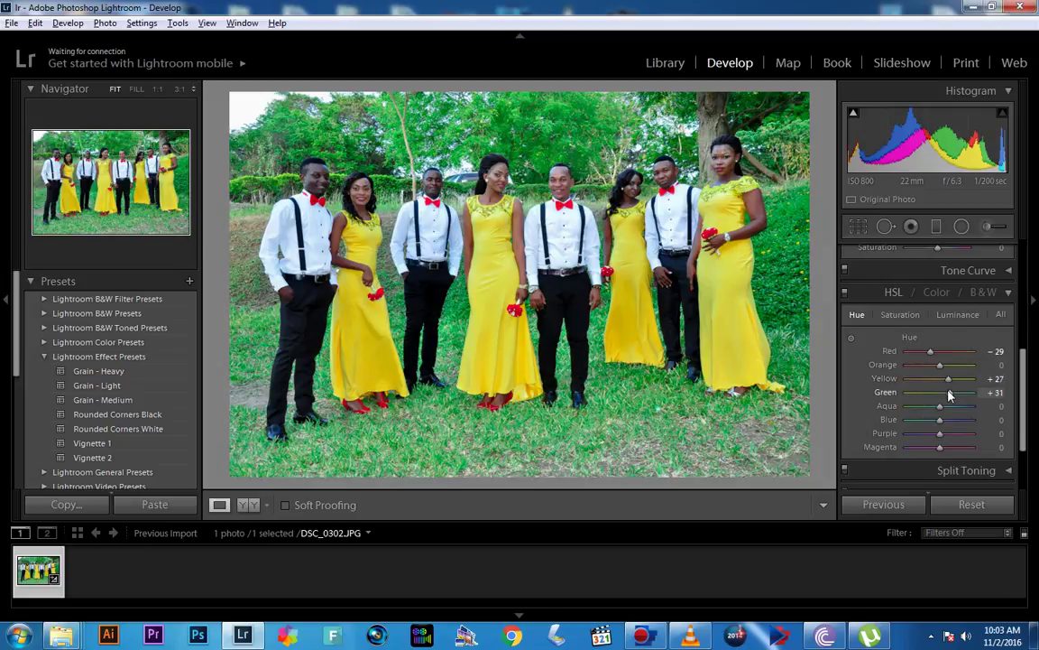
Step: Set HSL Luminance to Red -2, Green +4 and Yellow -9
{"action": "left_click", "coordinate": [957, 316]}
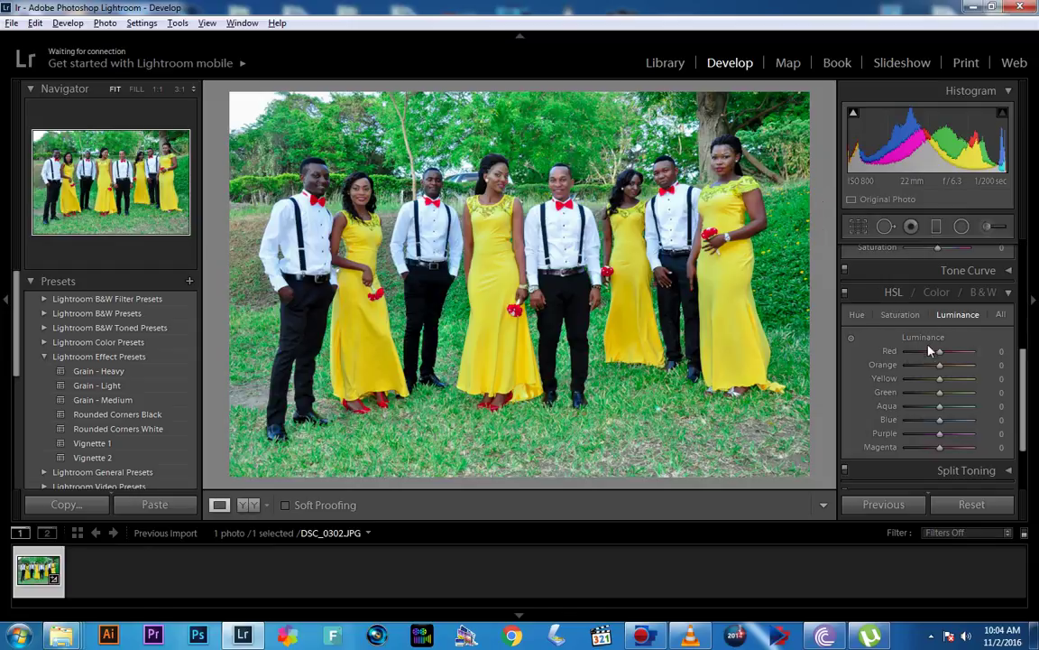
{"action": "left_click_drag", "start_coordinate": [939, 351], "coordinate": [934, 354]}
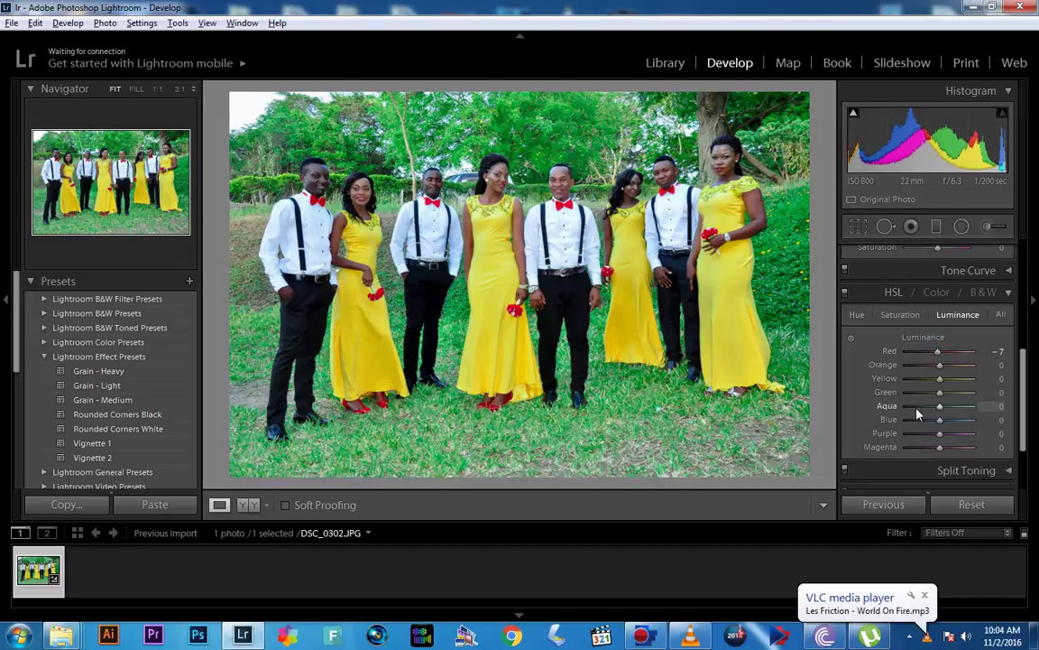
{"action": "left_click", "coordinate": [939, 354]}
{"action": "left_click_drag", "start_coordinate": [939, 354], "coordinate": [942, 354]}
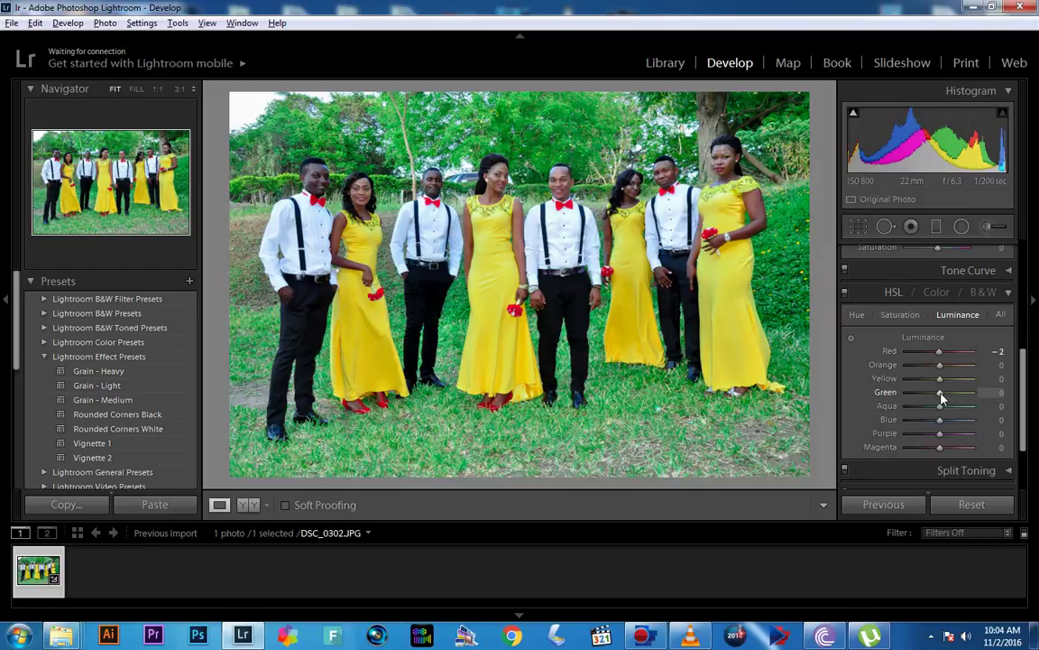
{"action": "mouse_move", "coordinate": [941, 393]}
{"action": "left_mouse_down"}
{"action": "mouse_move", "coordinate": [933, 397]}
{"action": "mouse_move", "coordinate": [943, 399]}
{"action": "left_mouse_up"}
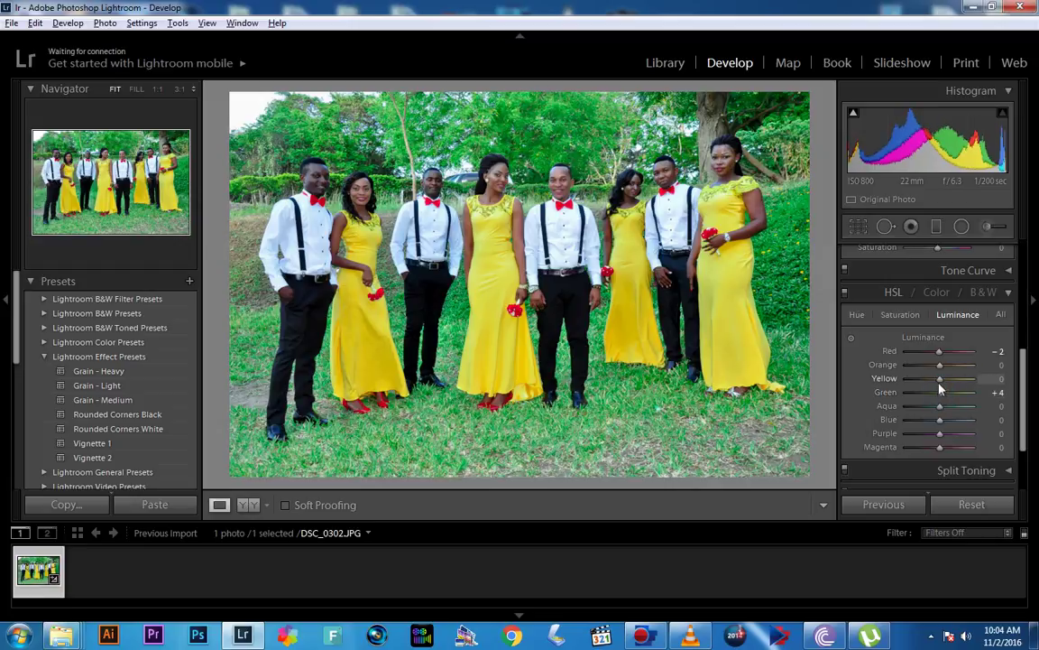
{"action": "left_click_drag", "start_coordinate": [940, 380], "coordinate": [938, 380]}
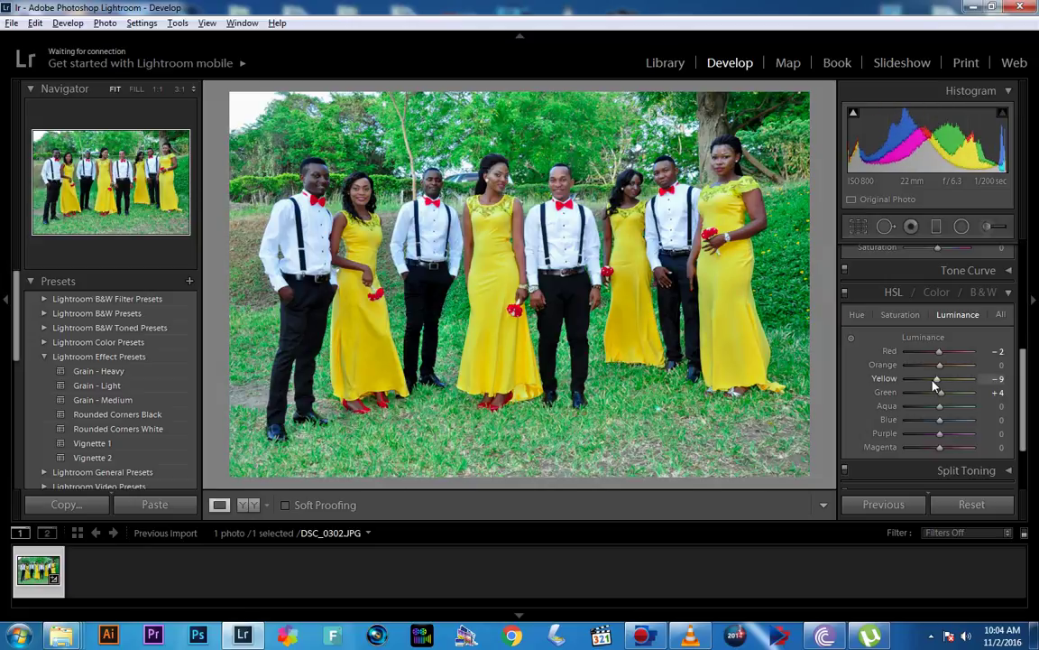
Step: Set HSL Saturation to Red +22, Green +82 and Yellow +60
{"action": "left_click", "coordinate": [890, 316]}
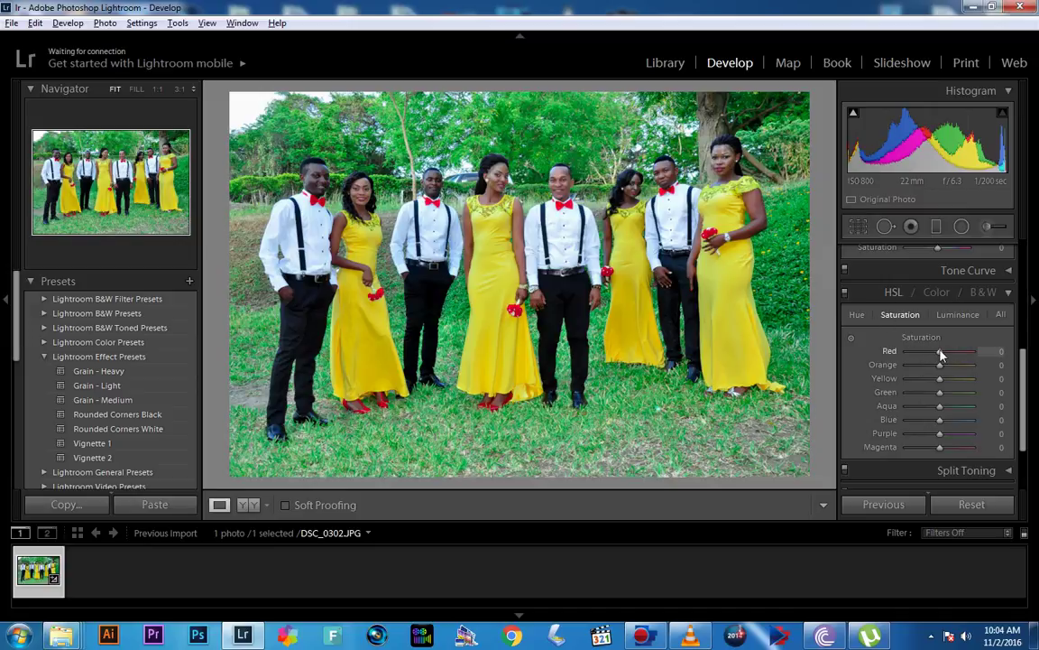
{"action": "left_click_drag", "start_coordinate": [940, 352], "coordinate": [947, 353]}
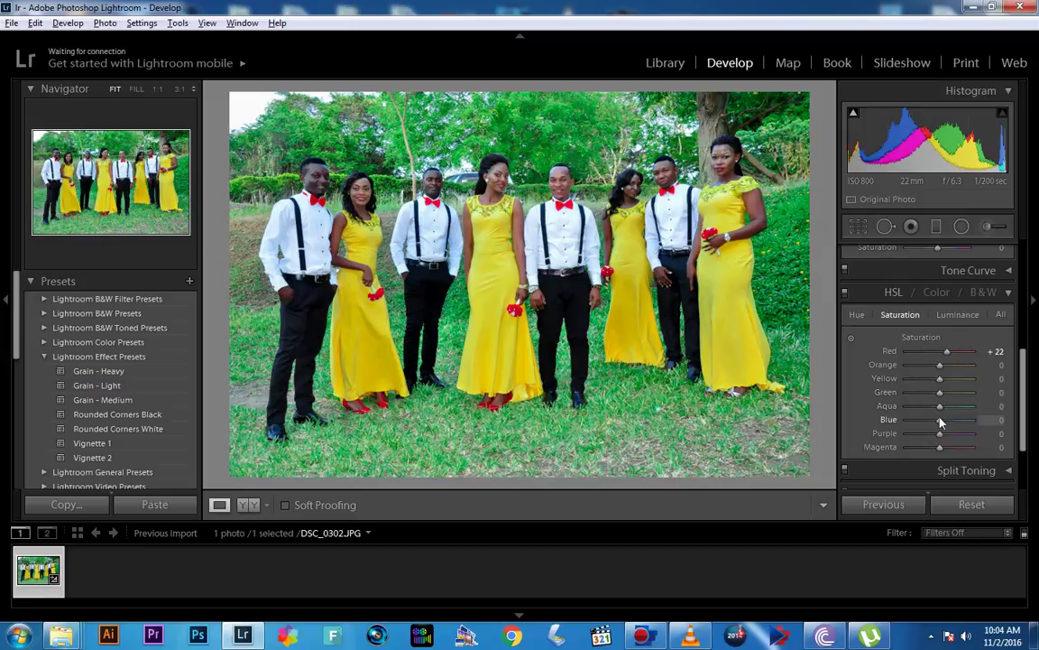
{"action": "left_click_drag", "start_coordinate": [939, 392], "coordinate": [968, 393]}
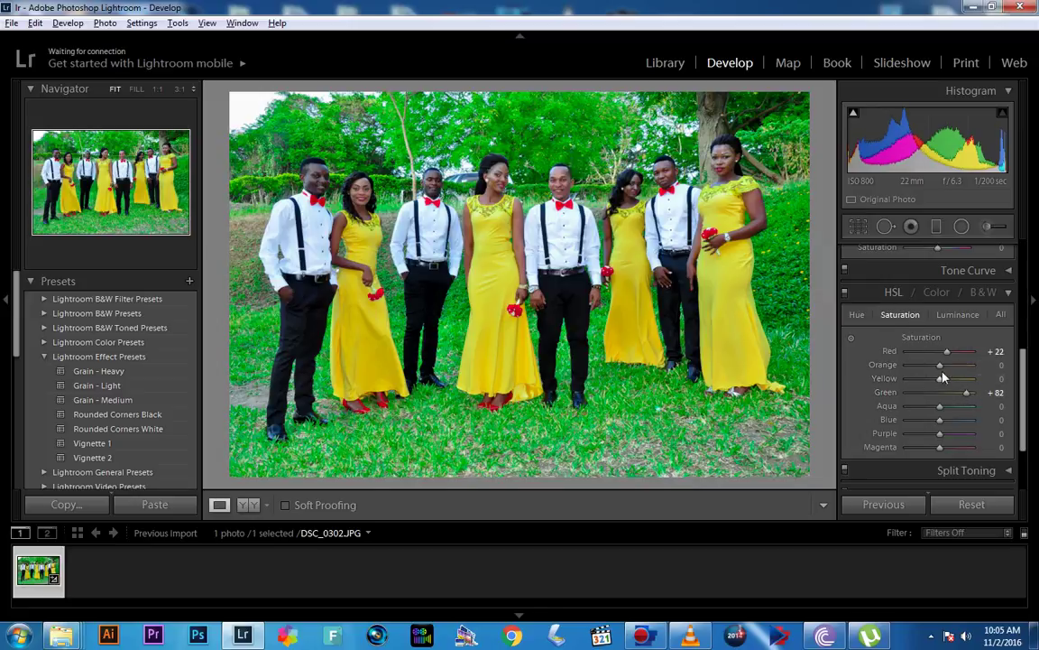
{"action": "left_click_drag", "start_coordinate": [941, 379], "coordinate": [961, 379]}
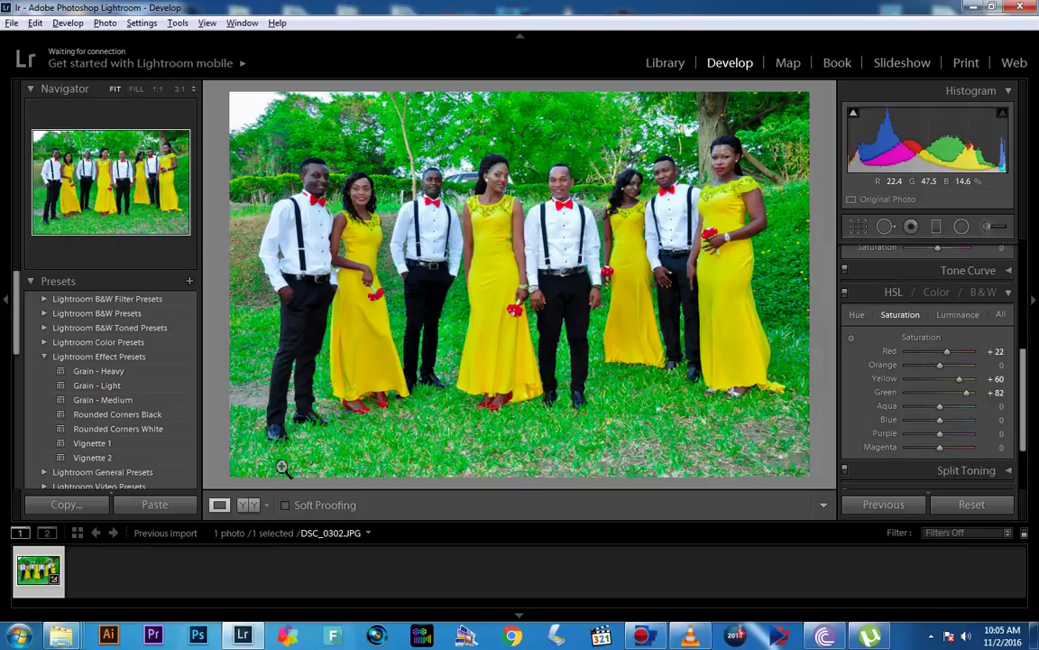
{"action": "left_click", "coordinate": [245, 507]}
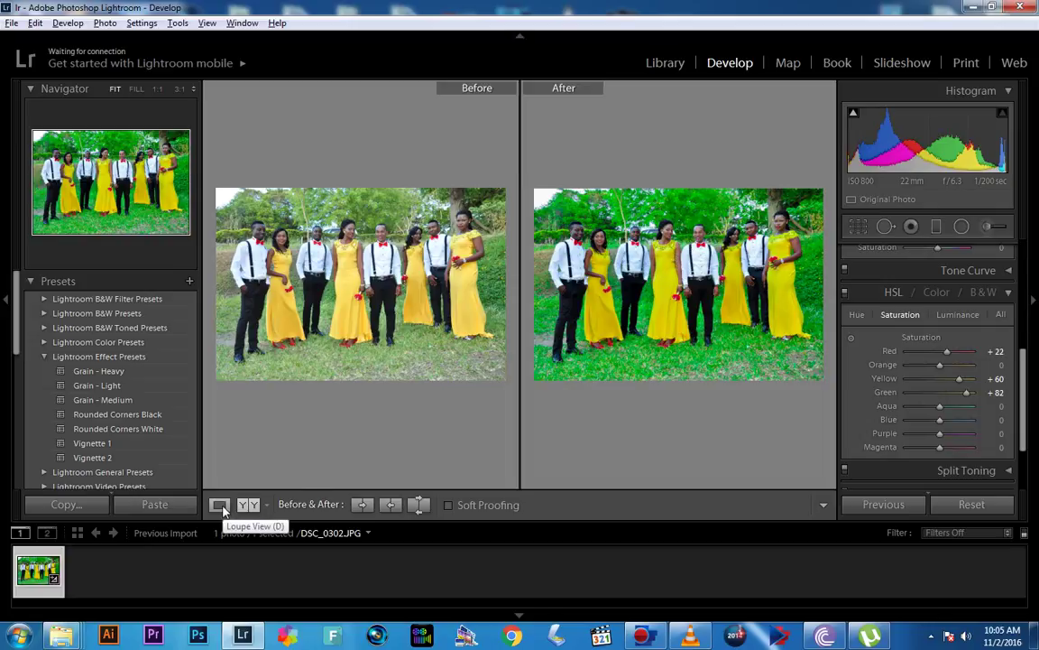
{"action": "left_click", "coordinate": [221, 506]}
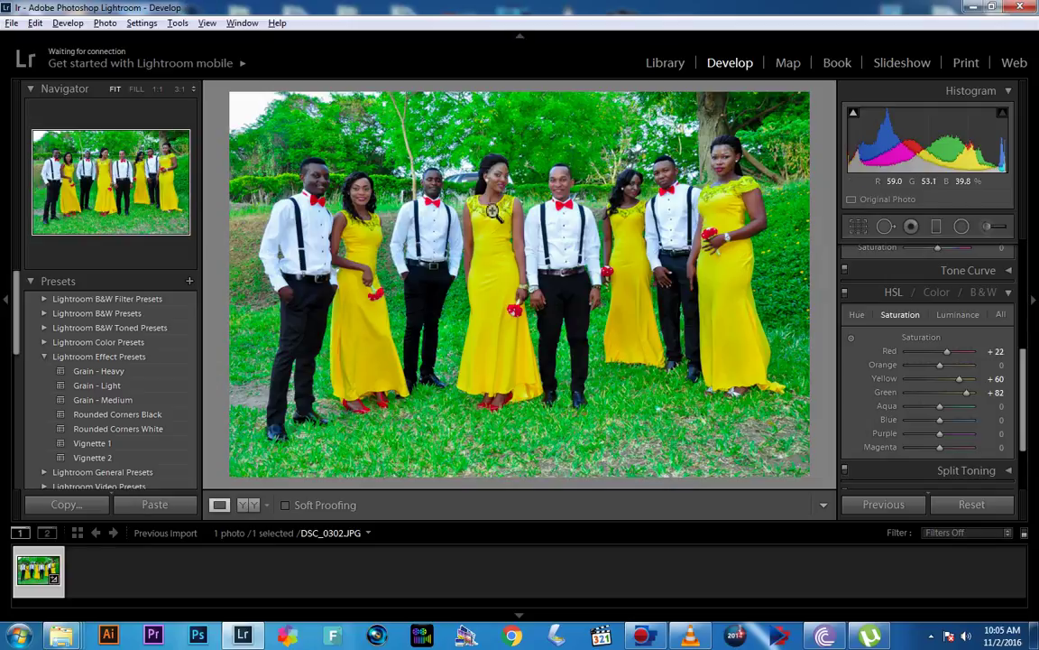
Step: Export the edited photo to 'photo to cartoon' under a unique name (DSC_0302-2)
{"action": "left_click", "coordinate": [11, 23]}
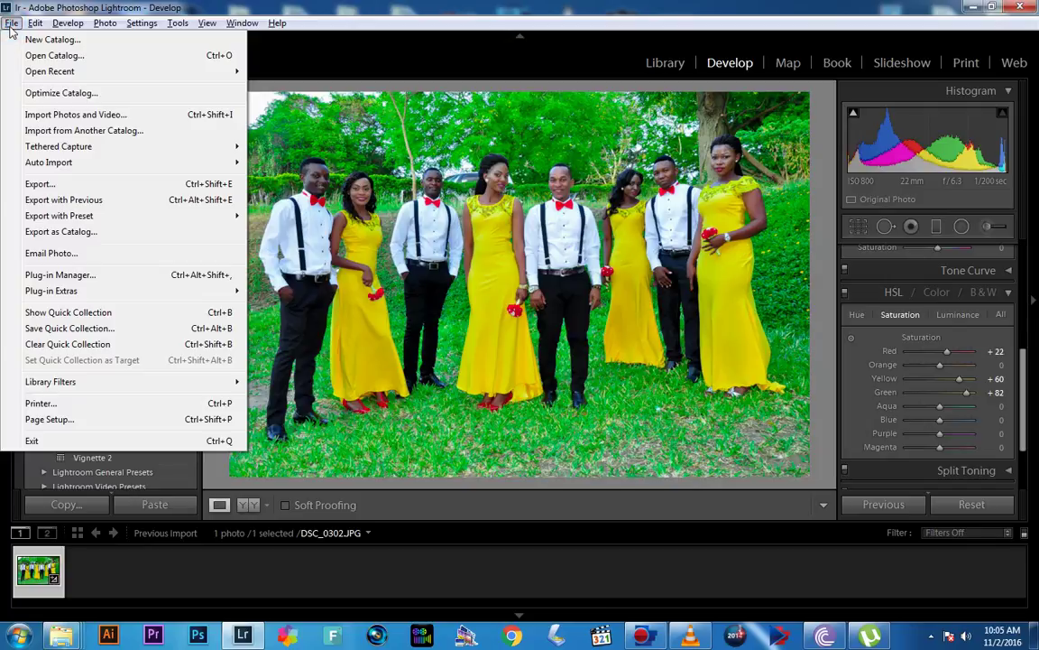
{"action": "left_click", "coordinate": [40, 183]}
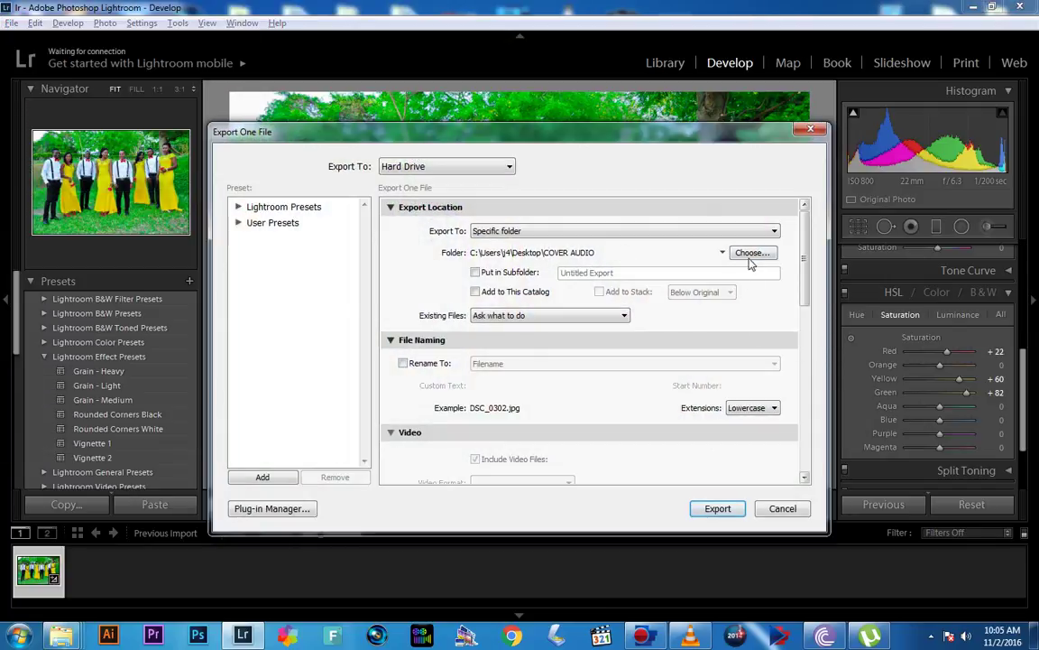
{"action": "left_click", "coordinate": [749, 254]}
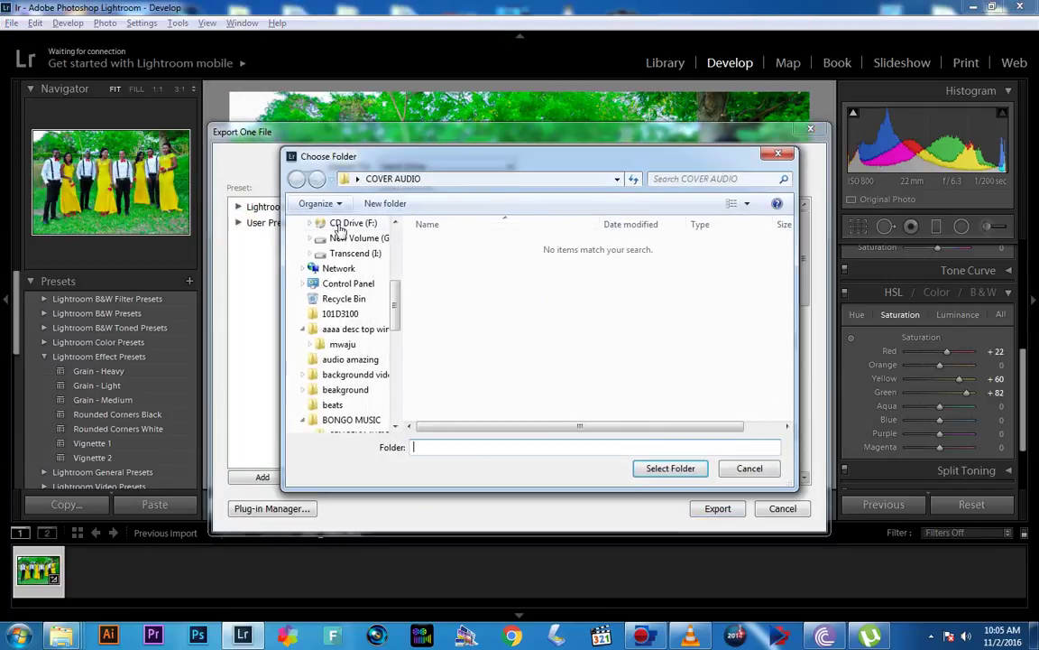
{"action": "left_click_drag", "start_coordinate": [395, 303], "coordinate": [394, 388]}
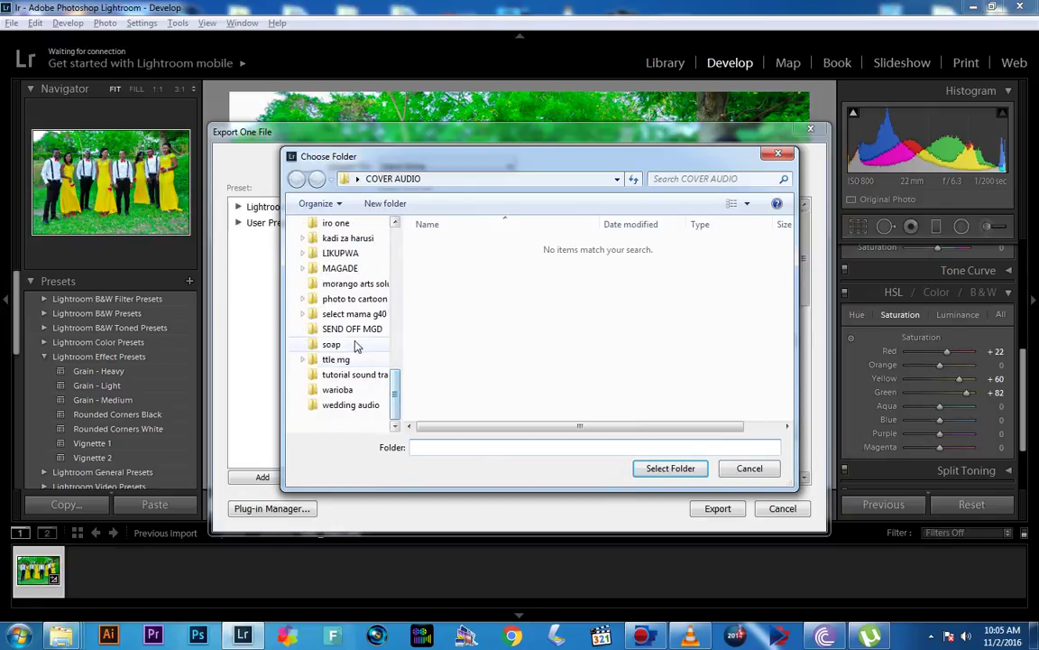
{"action": "left_click", "coordinate": [361, 299]}
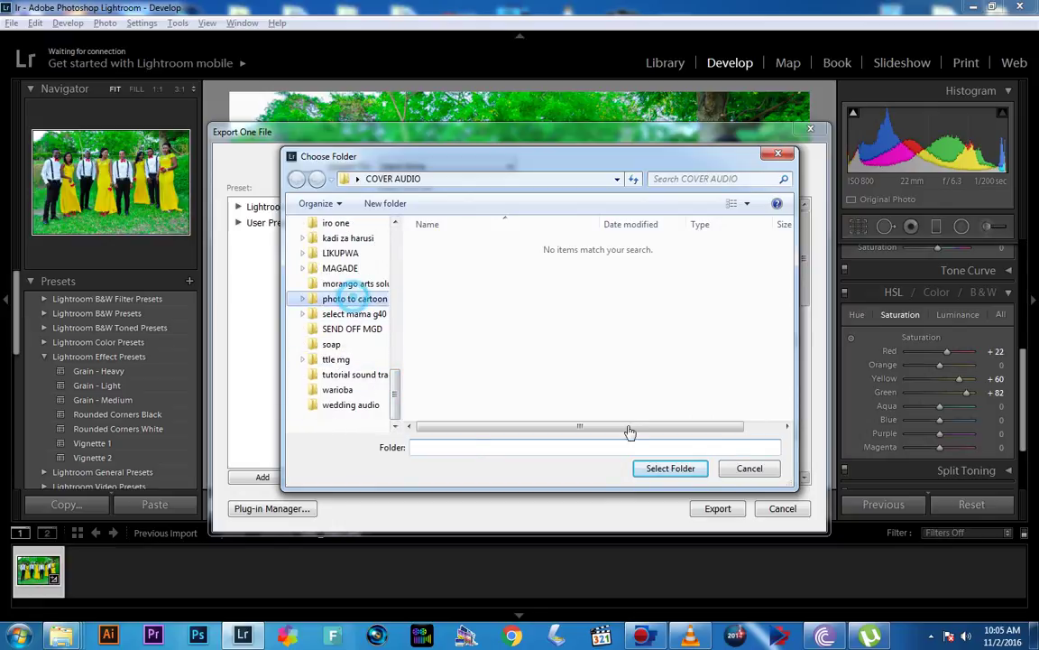
{"action": "left_click", "coordinate": [671, 468]}
{"action": "left_click", "coordinate": [717, 507]}
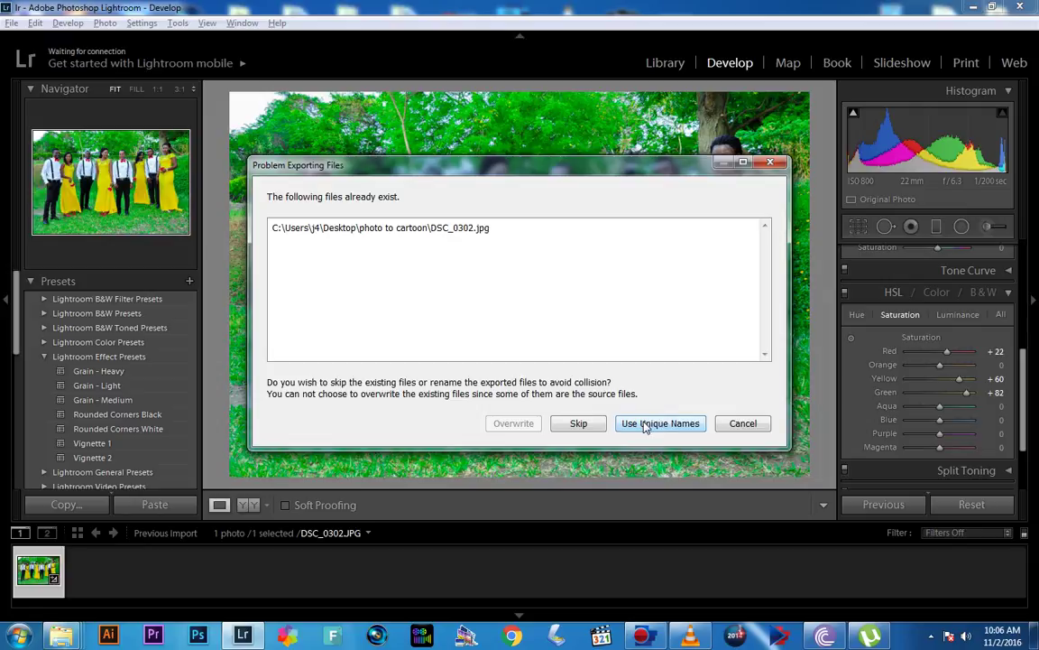
{"action": "left_click", "coordinate": [646, 424]}
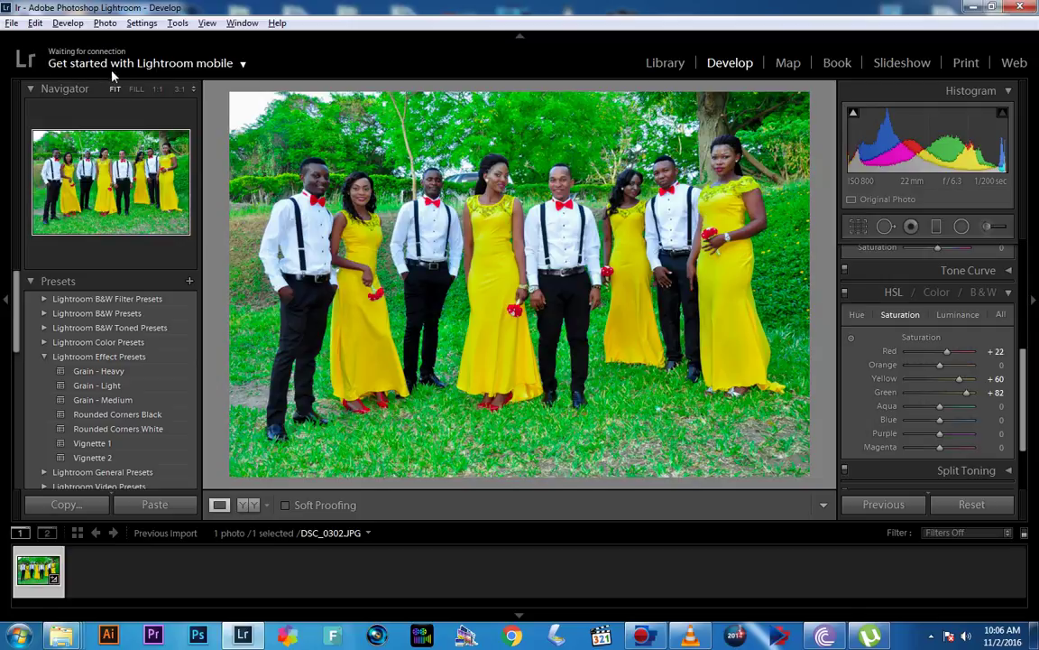
Step: Minimize Lightroom, open the 'photo to cartoon' folder and select DSC_0304
{"action": "left_click", "coordinate": [976, 7]}
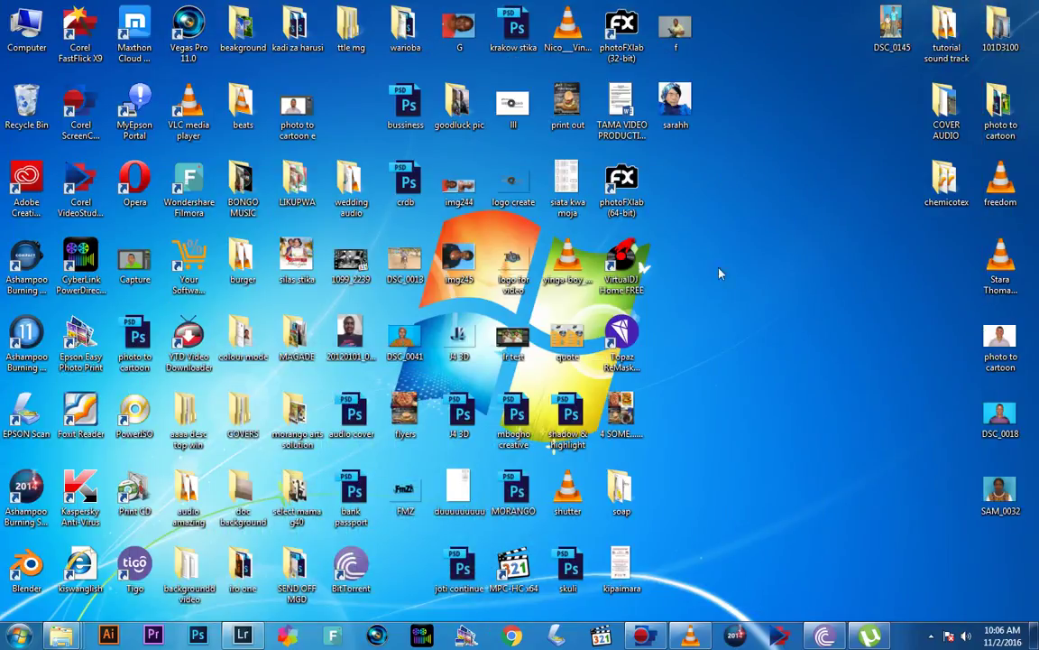
{"action": "double_click", "coordinate": [1001, 108]}
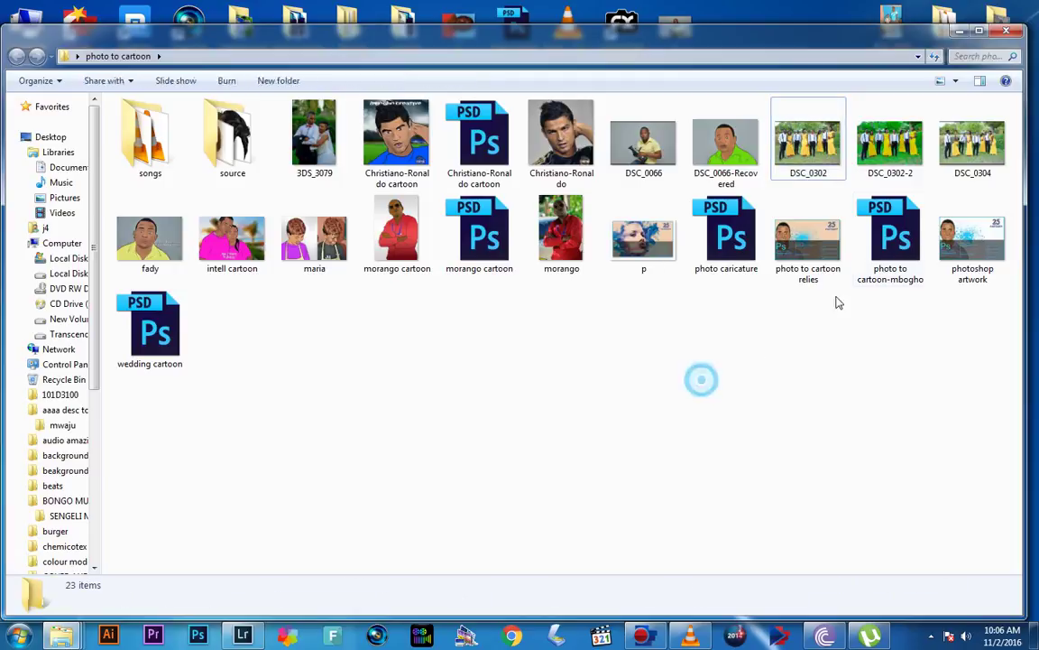
{"action": "left_click", "coordinate": [965, 151]}
Step: View the photos in Windows Photo Viewer, flipping between DSC_0302 and DSC_0302-2
{"action": "double_click", "coordinate": [965, 151]}
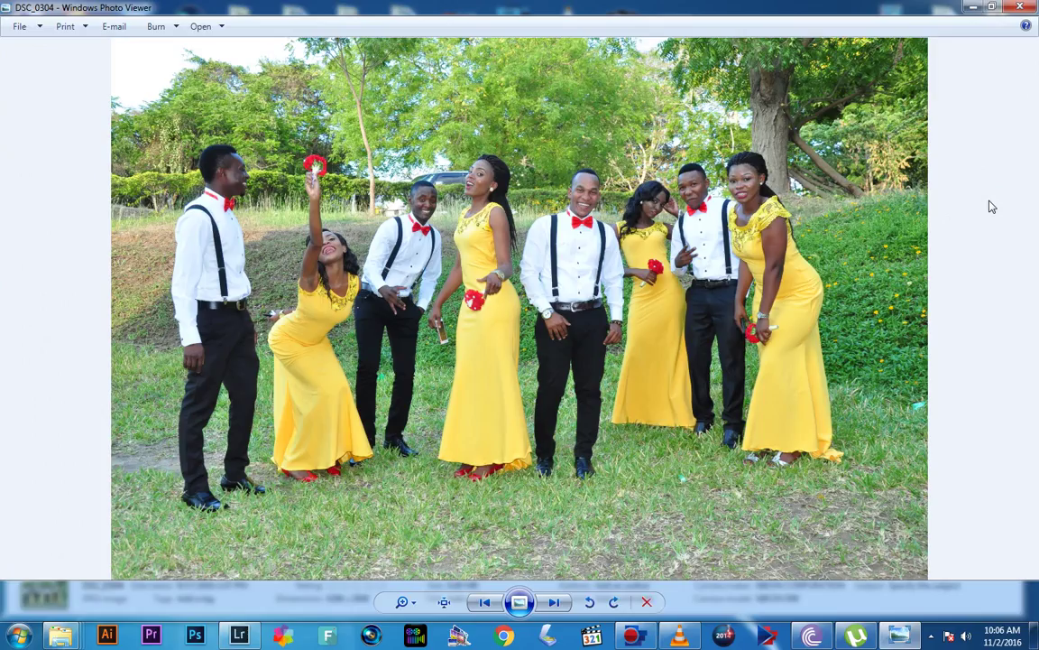
{"action": "key", "text": "Left"}
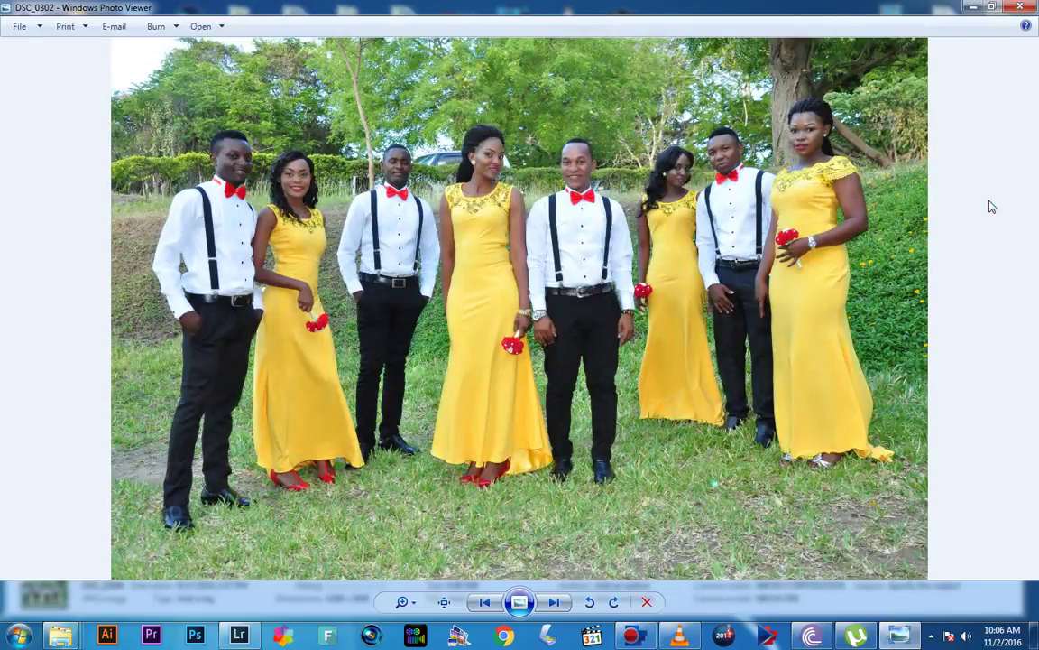
{"action": "key", "text": "Left"}
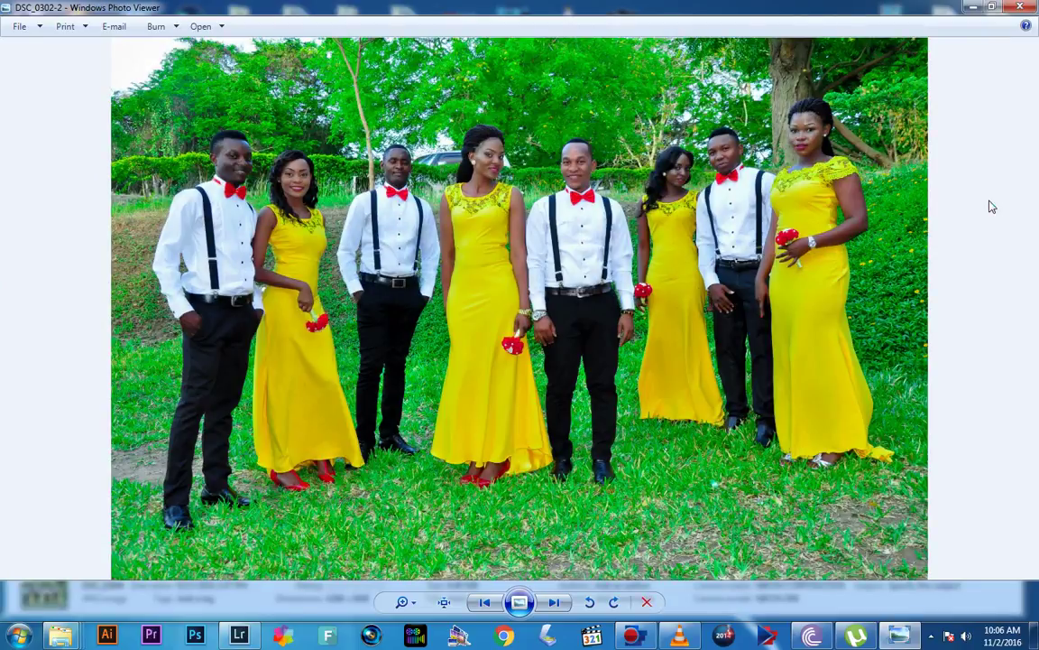
{"action": "key", "text": "Right"}
{"action": "key", "text": "Left"}
{"action": "key", "text": "Right"}
{"action": "key", "text": "Left"}
{"action": "key", "text": "Right"}
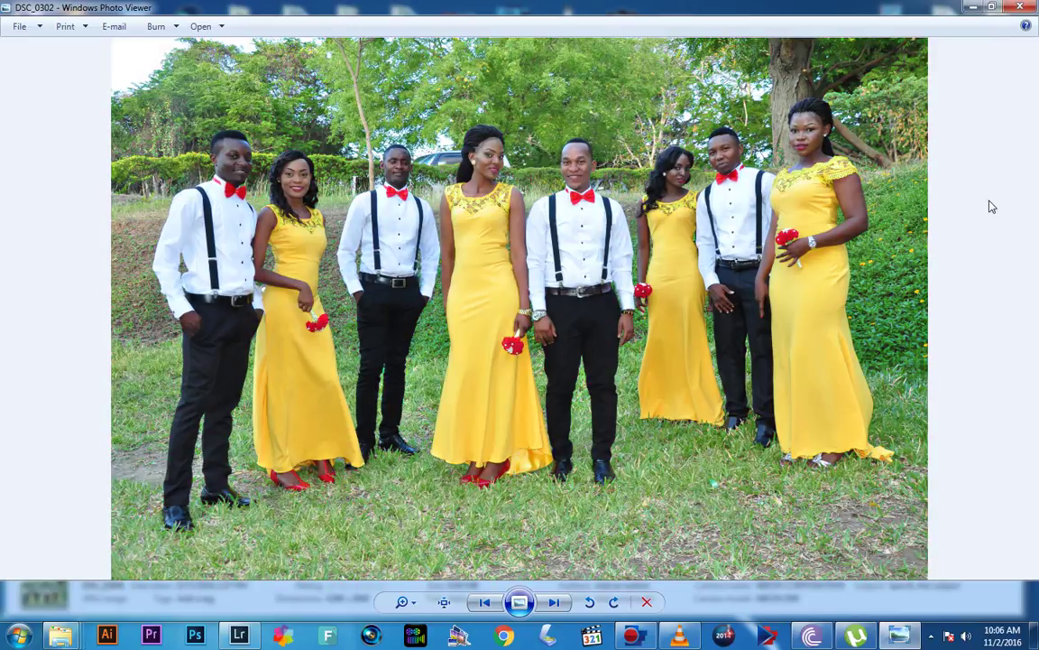
{"action": "key", "text": "Left"}
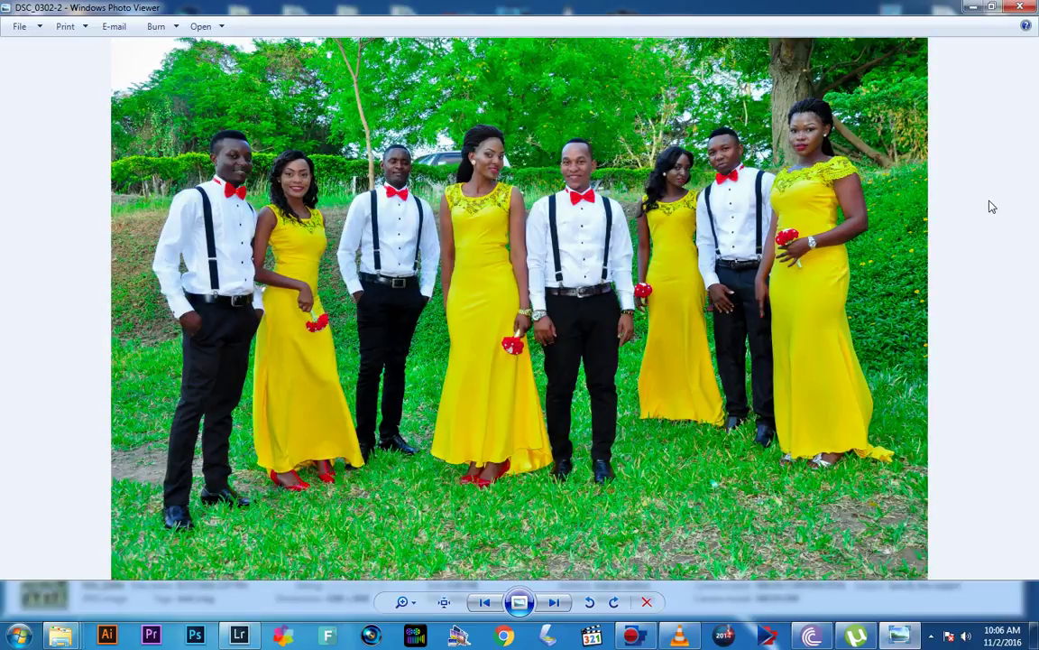
Step: Close Windows Photo Viewer to return to the photo to cartoon folder with DSC_0304 selected
{"action": "left_click", "coordinate": [1020, 8]}
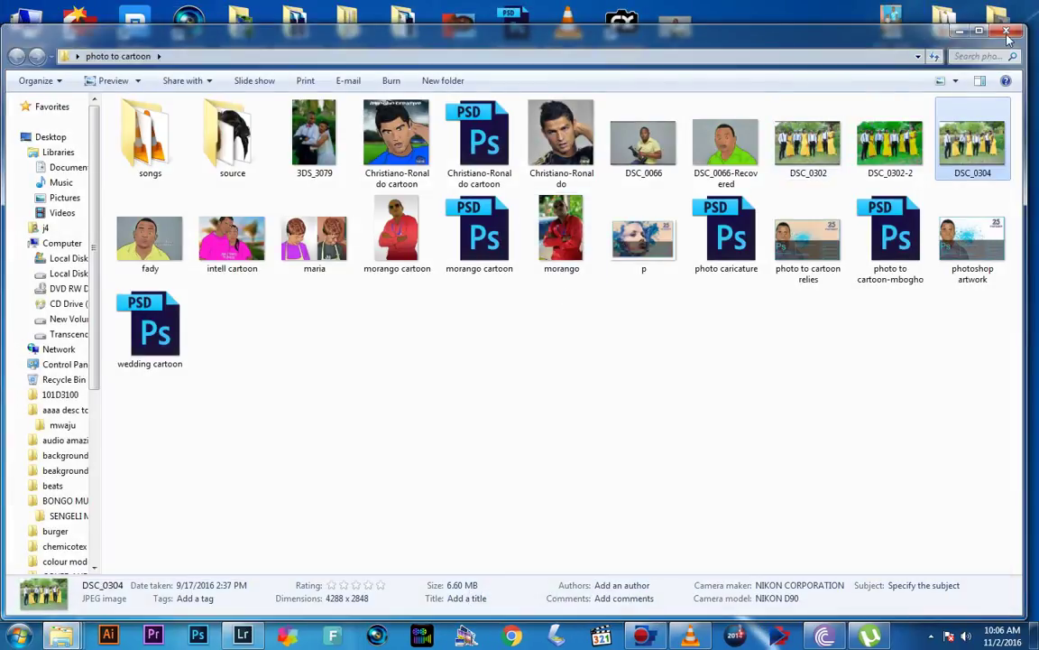